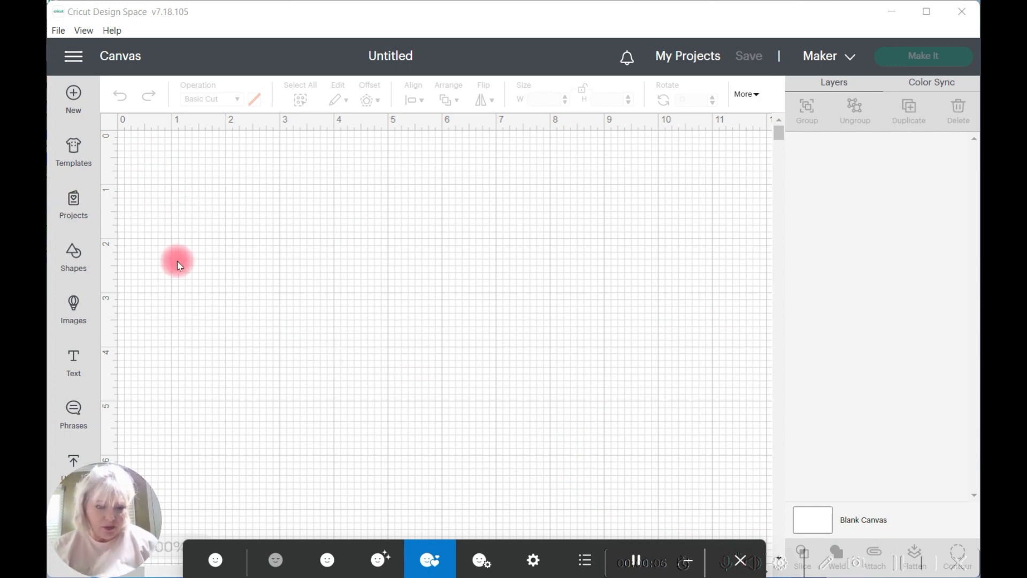
Step: Add the text "Totally" in the Awesome system font and move it to the upper middle of the canvas
{"action": "left_click", "coordinate": [72, 362]}
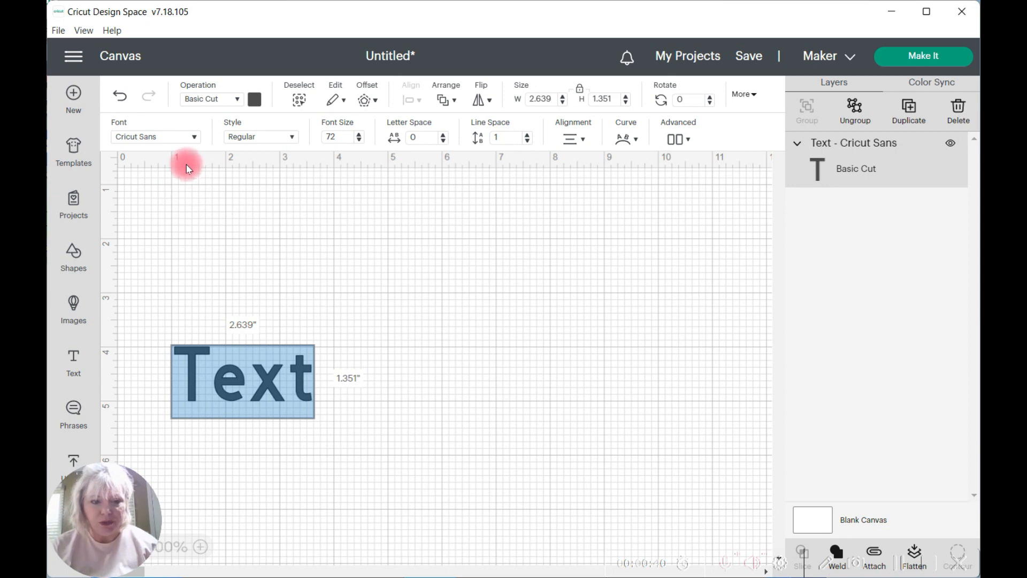
{"action": "left_click", "coordinate": [194, 139]}
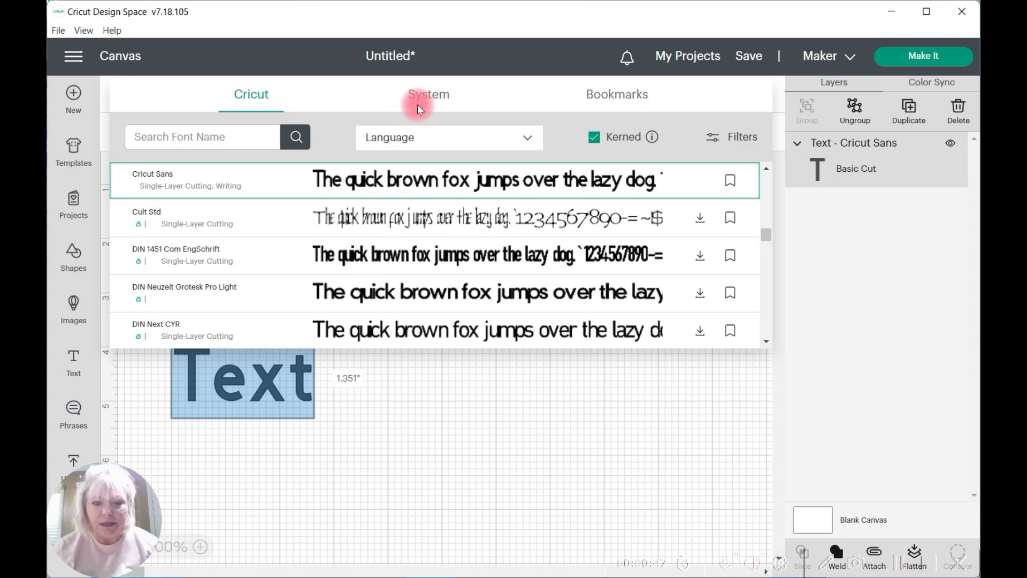
{"action": "left_click", "coordinate": [432, 101]}
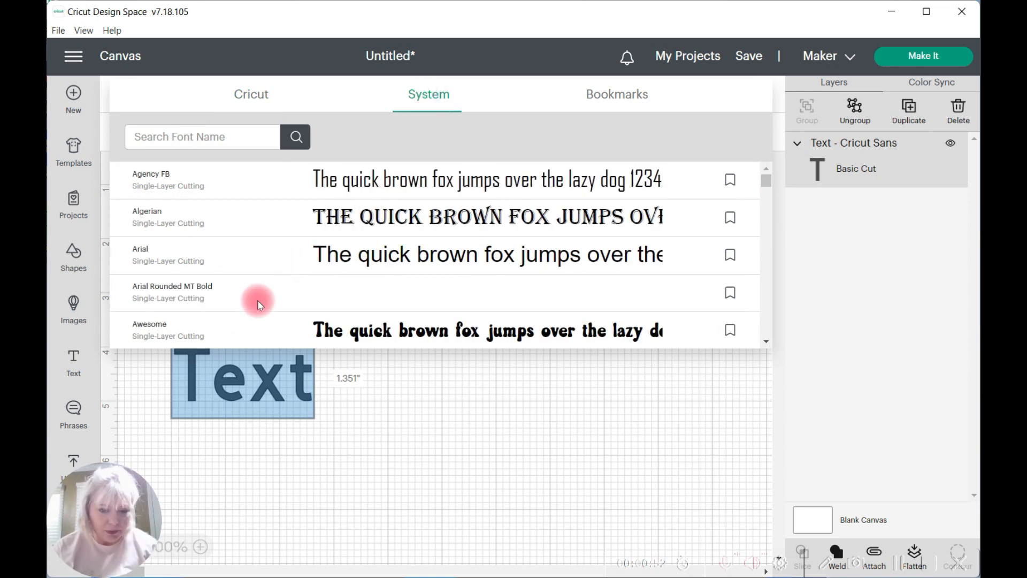
{"action": "left_click", "coordinate": [265, 330]}
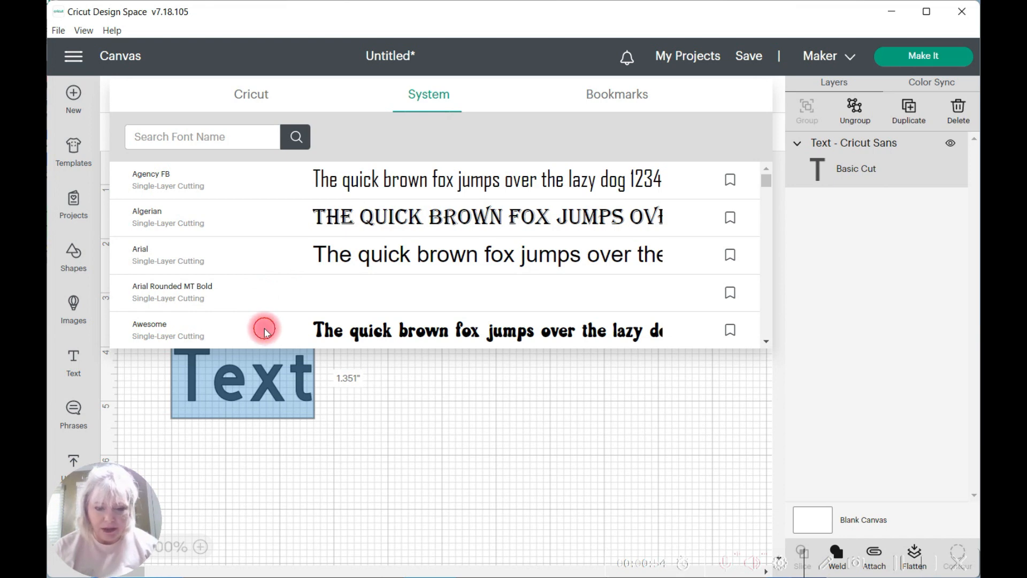
{"action": "double_click", "coordinate": [262, 365]}
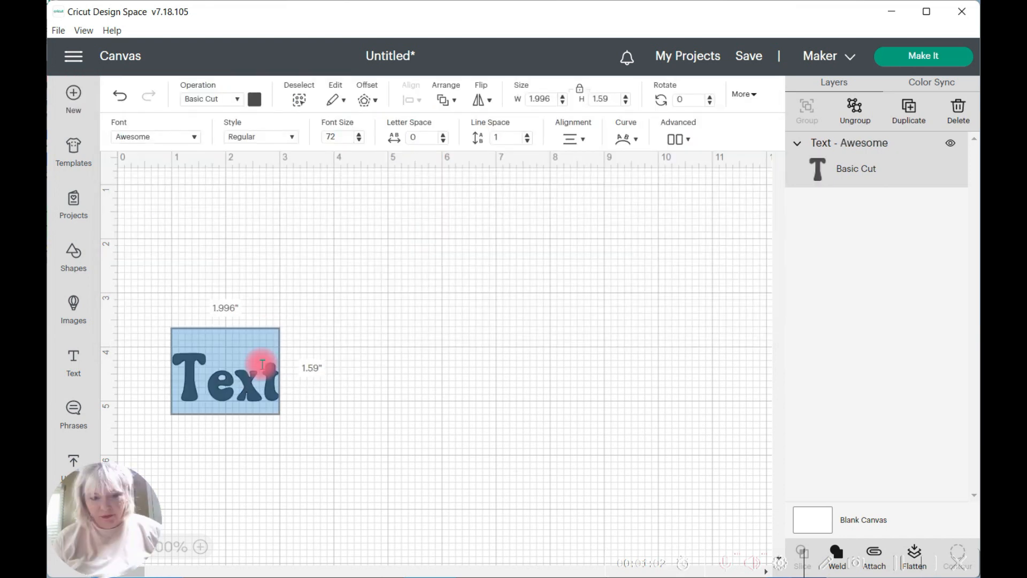
{"action": "type", "text": "Totally"}
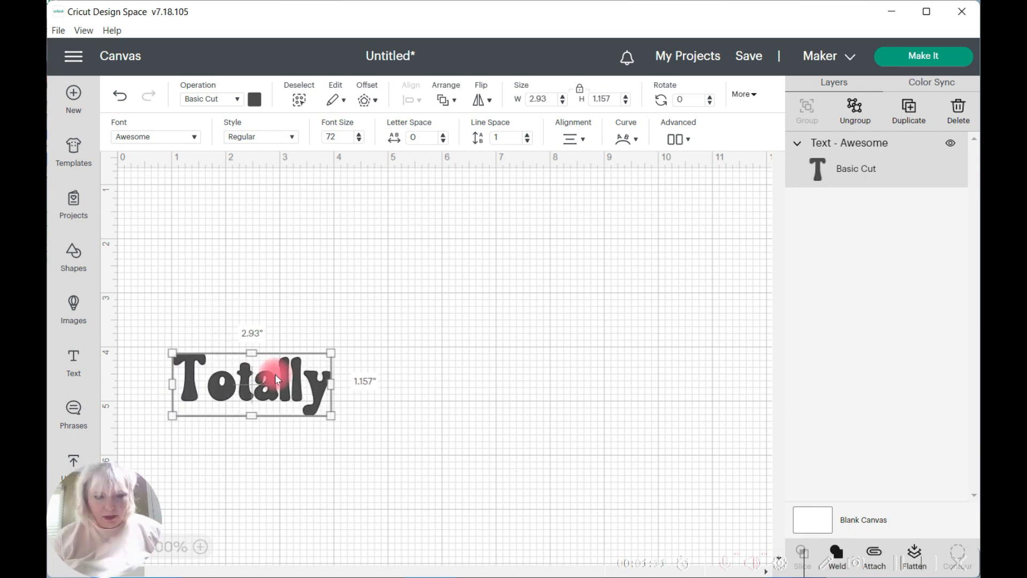
{"action": "left_click", "coordinate": [275, 372]}
{"action": "left_click_drag", "start_coordinate": [275, 373], "coordinate": [427, 234]}
Step: Add a second, separate text object reading "Tubular" in the Awesome font
{"action": "left_click", "coordinate": [72, 361]}
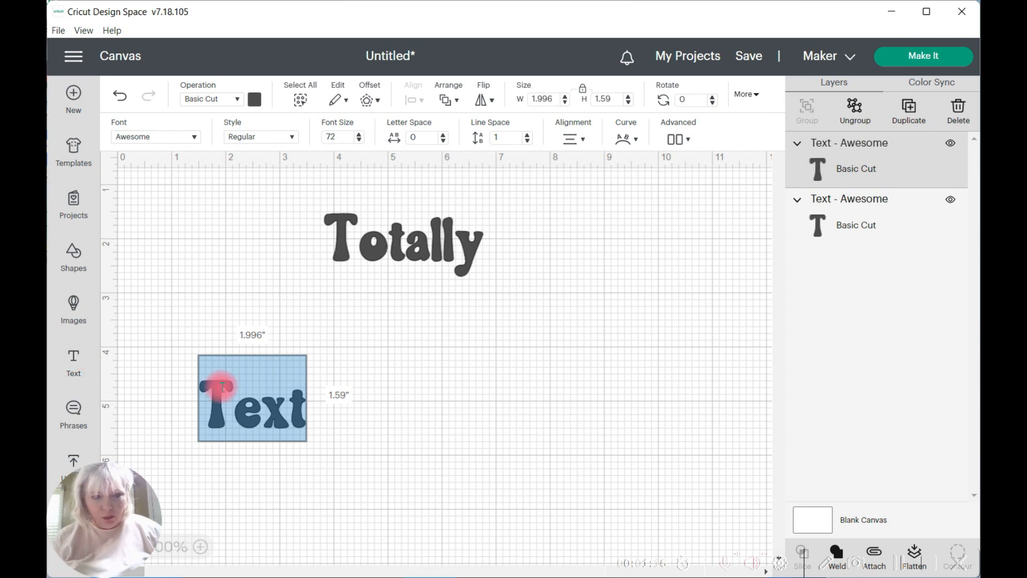
{"action": "type", "text": "T"}
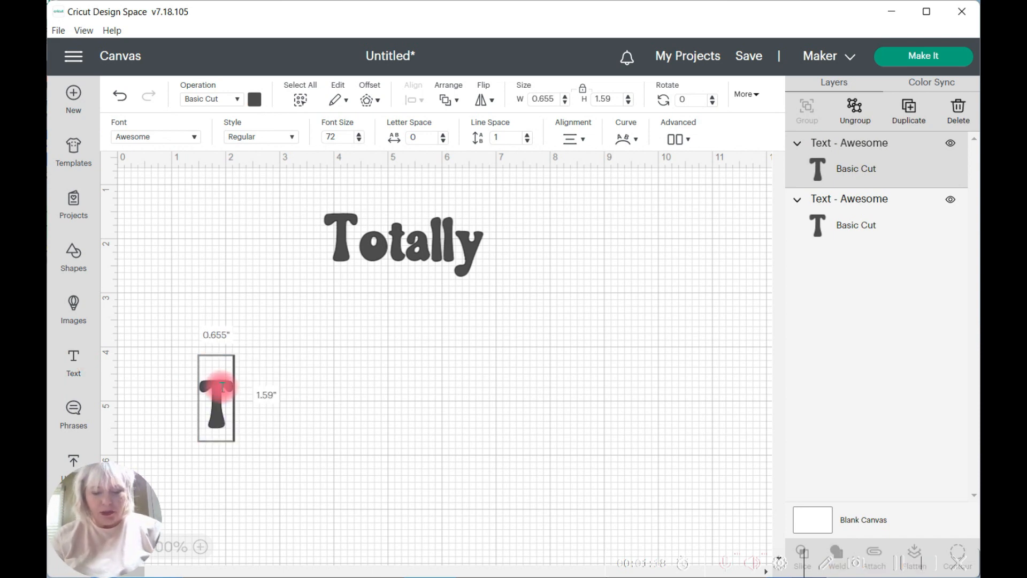
{"action": "type", "text": "ubular"}
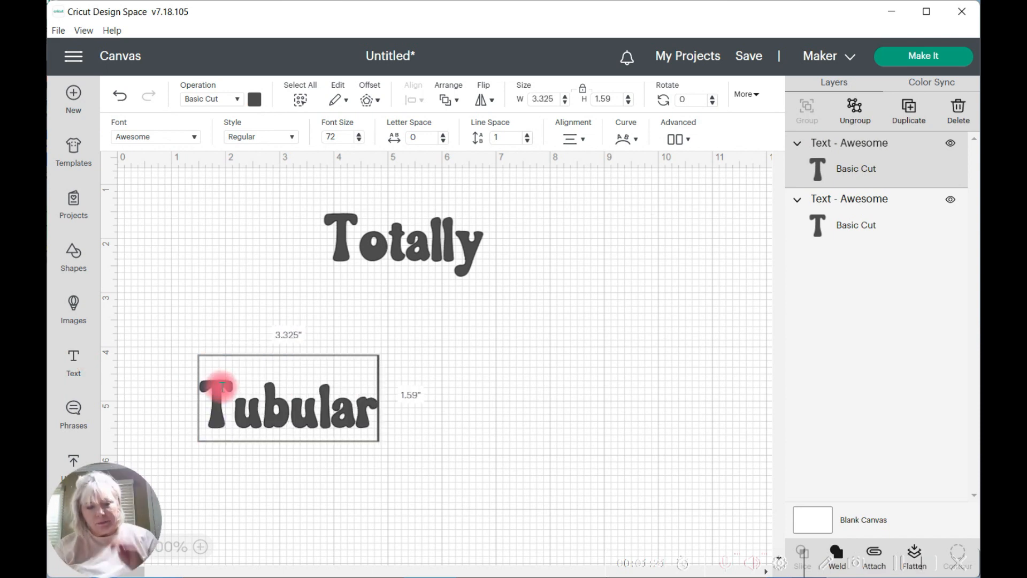
Step: Rearrange the two words so that "Tubular" sits closely beneath "Totally"
{"action": "left_click", "coordinate": [415, 249]}
{"action": "left_click_drag", "start_coordinate": [415, 248], "coordinate": [303, 252]}
{"action": "left_click_drag", "start_coordinate": [301, 408], "coordinate": [302, 320]}
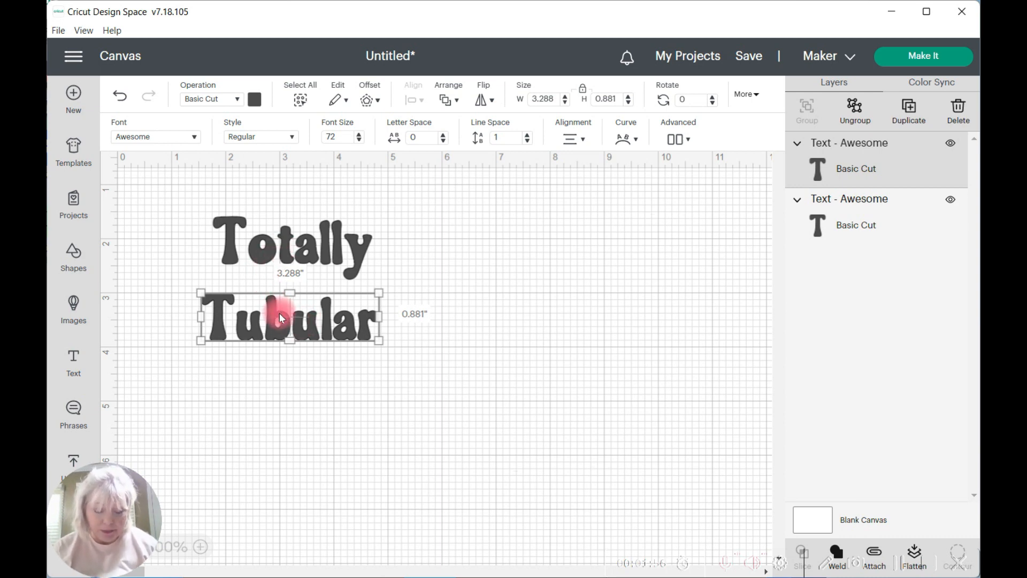
{"action": "left_click_drag", "start_coordinate": [279, 313], "coordinate": [281, 302]}
{"action": "left_click", "coordinate": [279, 448]}
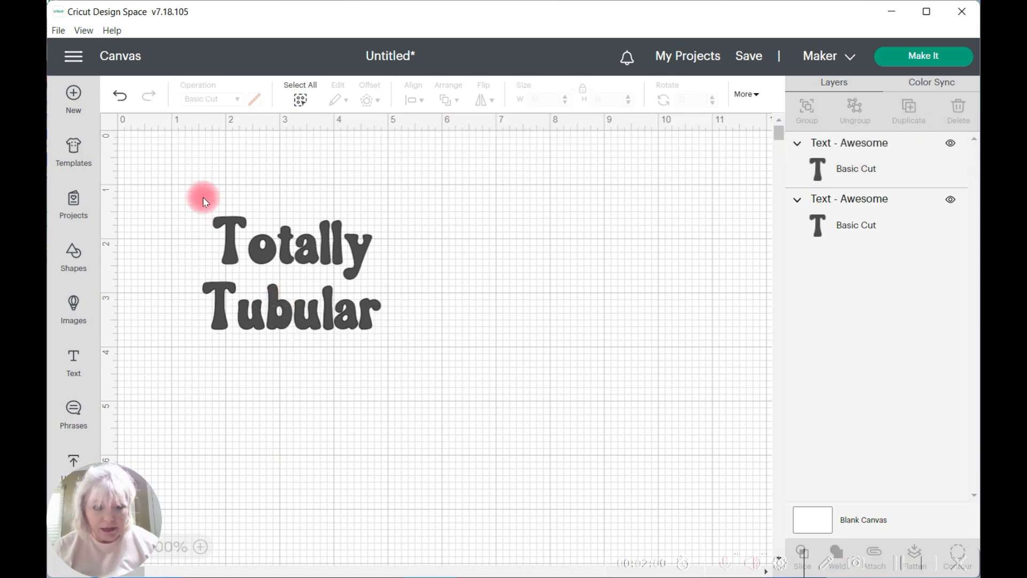
Step: Center the words "Totally" and "Tubular" horizontally on each other
{"action": "left_click_drag", "start_coordinate": [204, 191], "coordinate": [422, 380]}
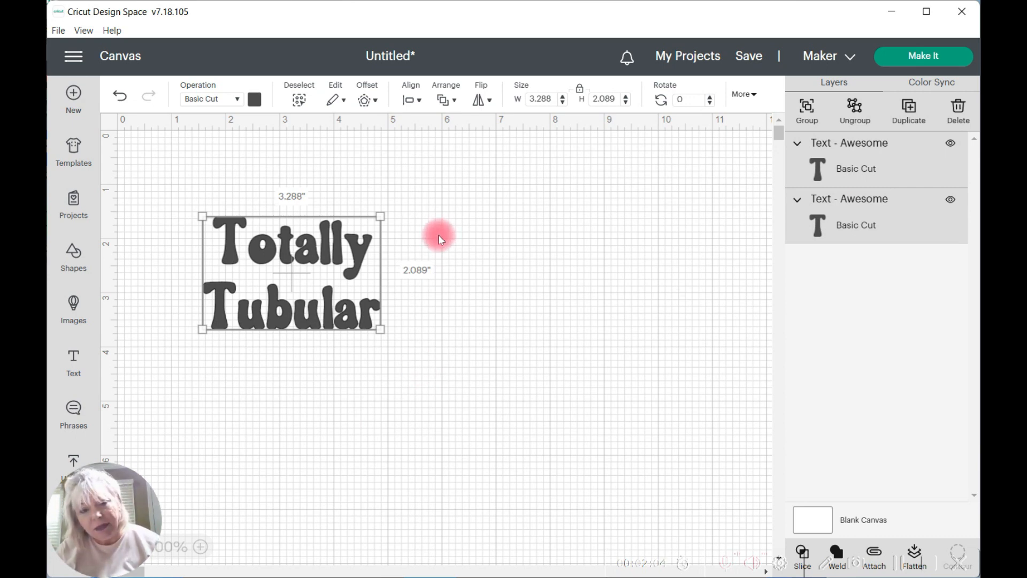
{"action": "left_click", "coordinate": [420, 103]}
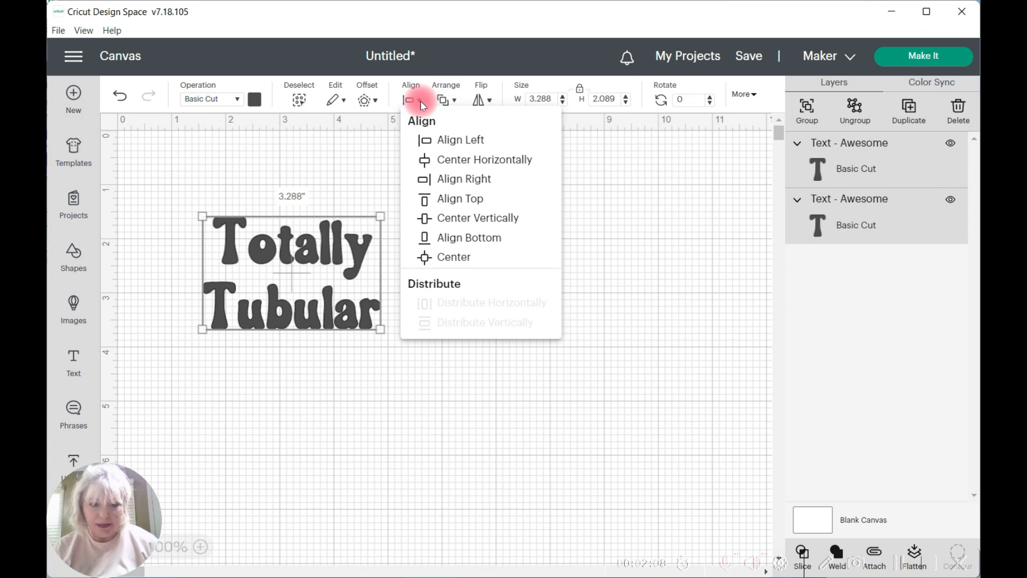
{"action": "left_click", "coordinate": [453, 167]}
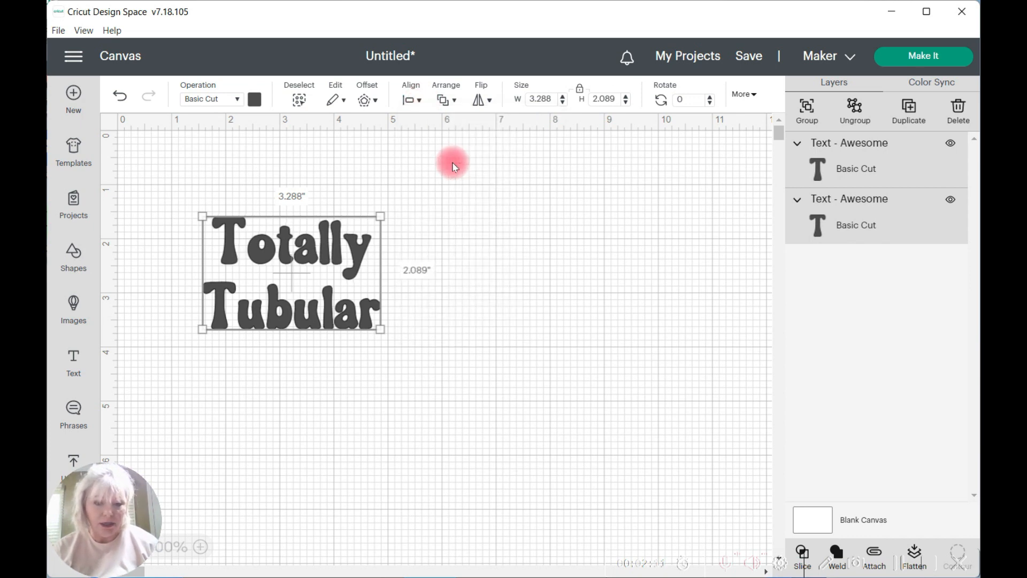
{"action": "left_click", "coordinate": [459, 403]}
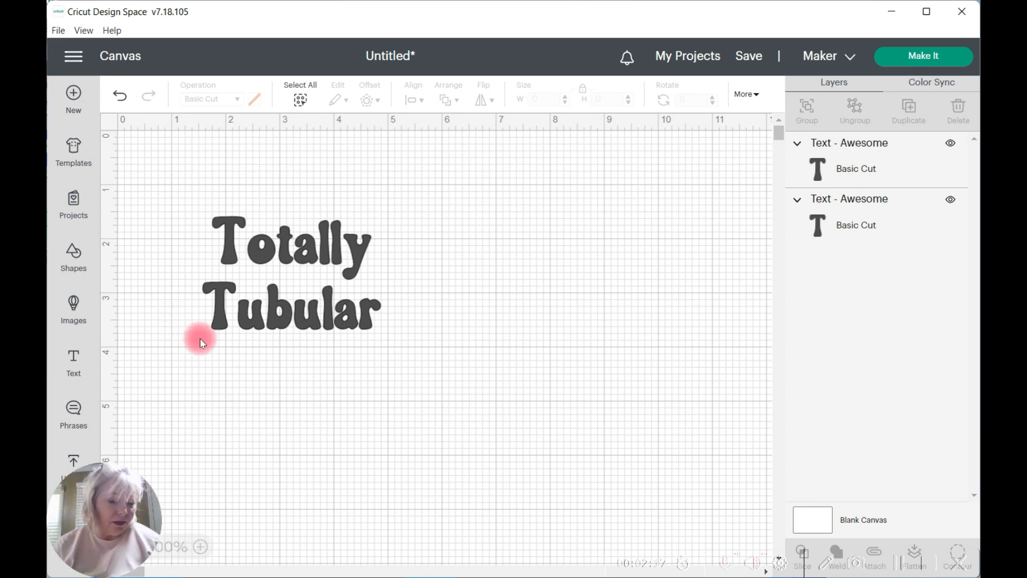
Step: Group the two words and recolor the group light blue
{"action": "left_click_drag", "start_coordinate": [200, 342], "coordinate": [394, 197]}
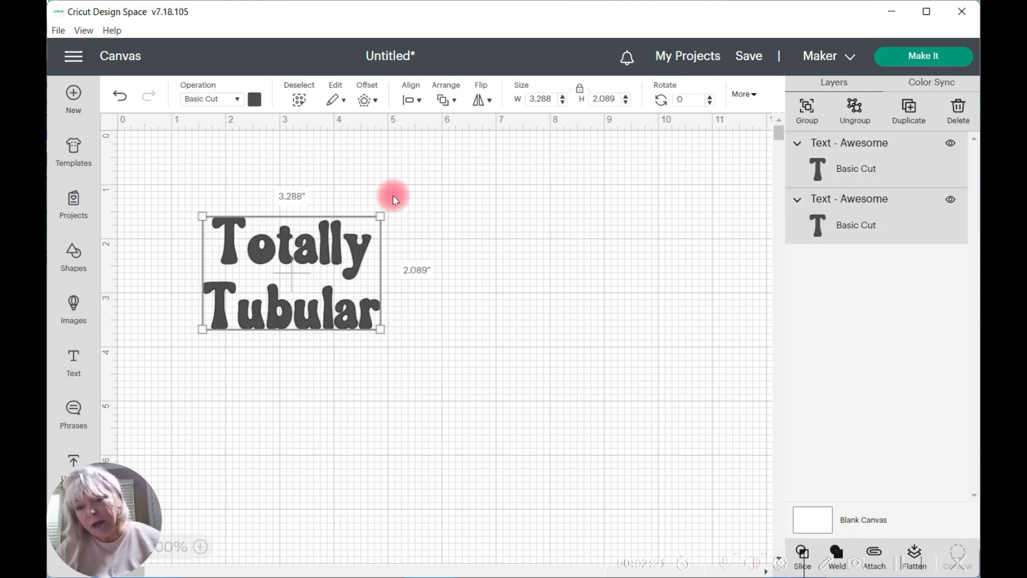
{"action": "left_click", "coordinate": [805, 106]}
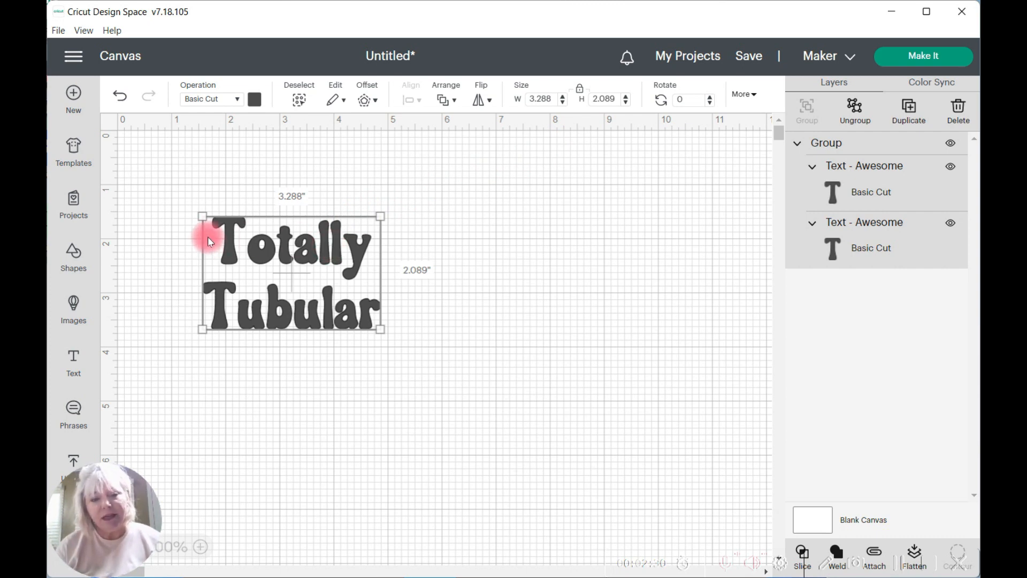
{"action": "left_click", "coordinate": [254, 102]}
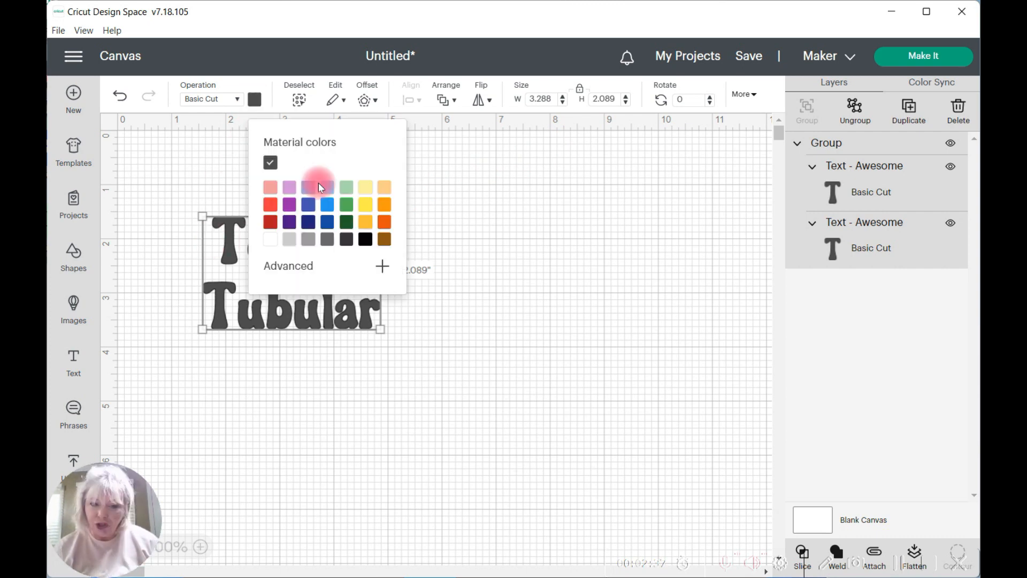
{"action": "left_click", "coordinate": [328, 184]}
{"action": "left_click", "coordinate": [297, 263]}
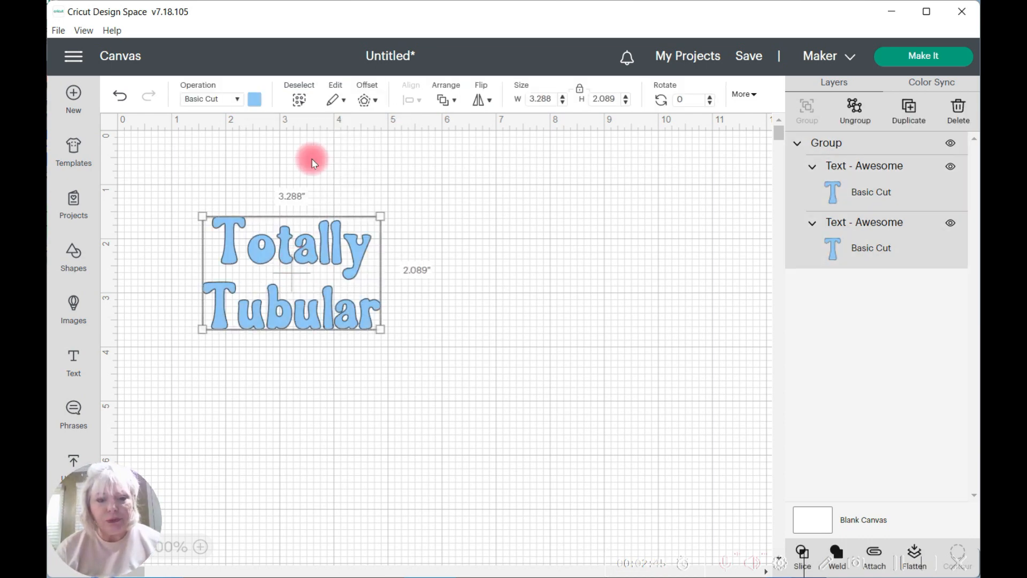
Step: Add a welded offset of .02 in with rounded corners around the grouped lettering
{"action": "left_click", "coordinate": [374, 102]}
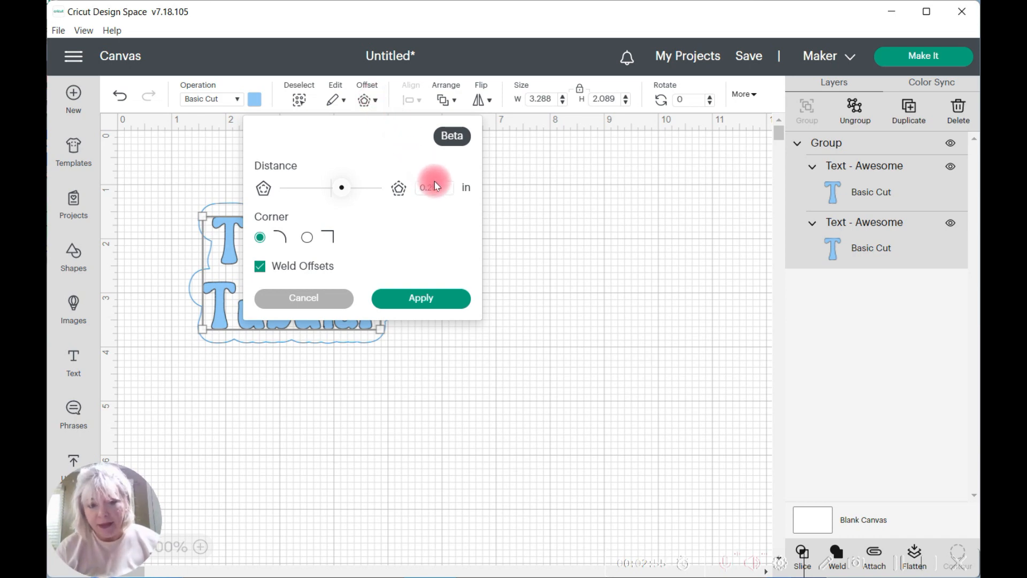
{"action": "left_click_drag", "start_coordinate": [439, 187], "coordinate": [412, 188]}
{"action": "key", "text": "BackSpace"}
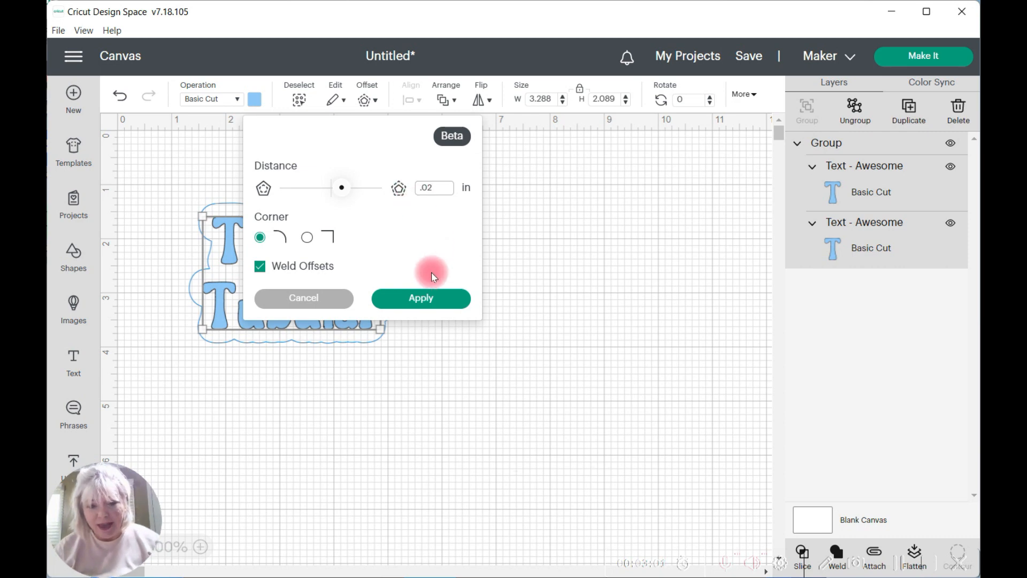
{"action": "left_click", "coordinate": [424, 299]}
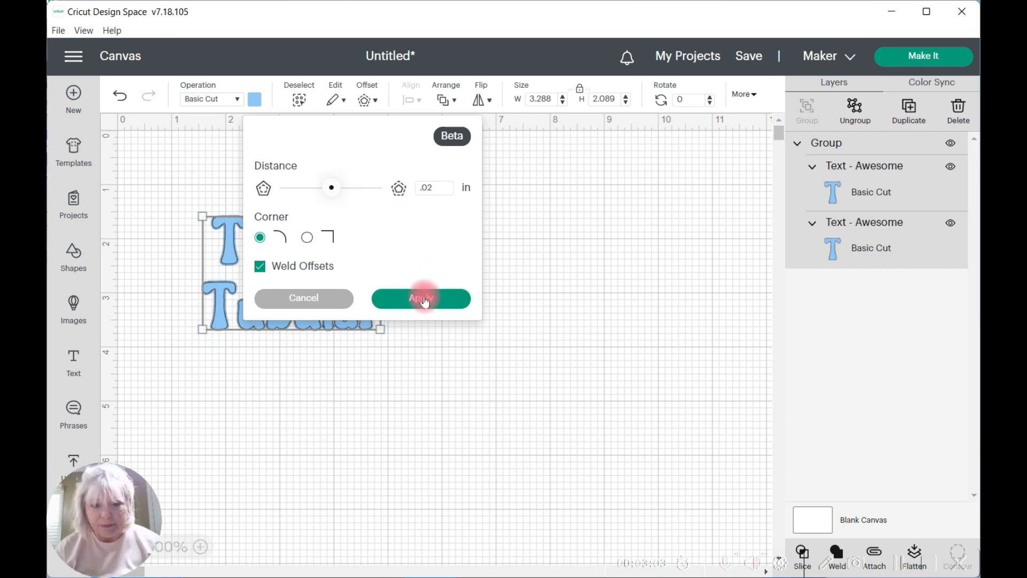
{"action": "left_click", "coordinate": [221, 353]}
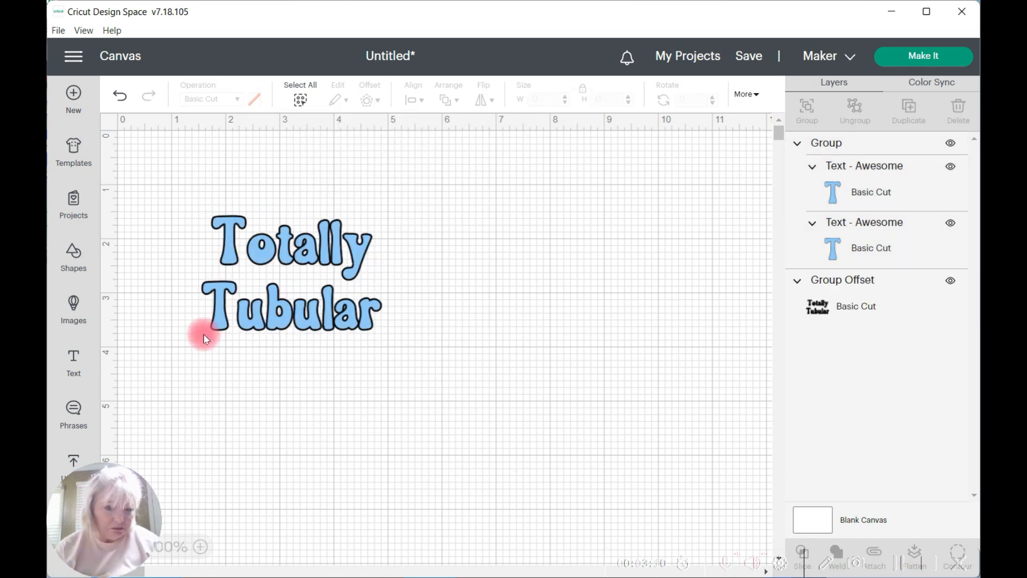
Step: Add a second welded offset of .03 in with rounded corners around the lettering and its first offset
{"action": "left_click_drag", "start_coordinate": [204, 335], "coordinate": [386, 211]}
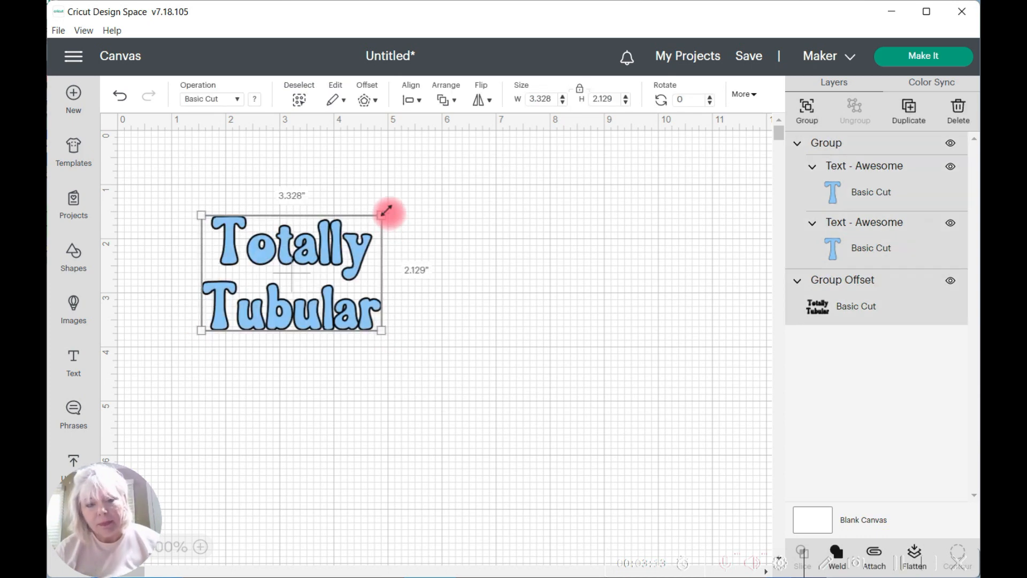
{"action": "left_click", "coordinate": [377, 101]}
{"action": "left_click", "coordinate": [357, 186]}
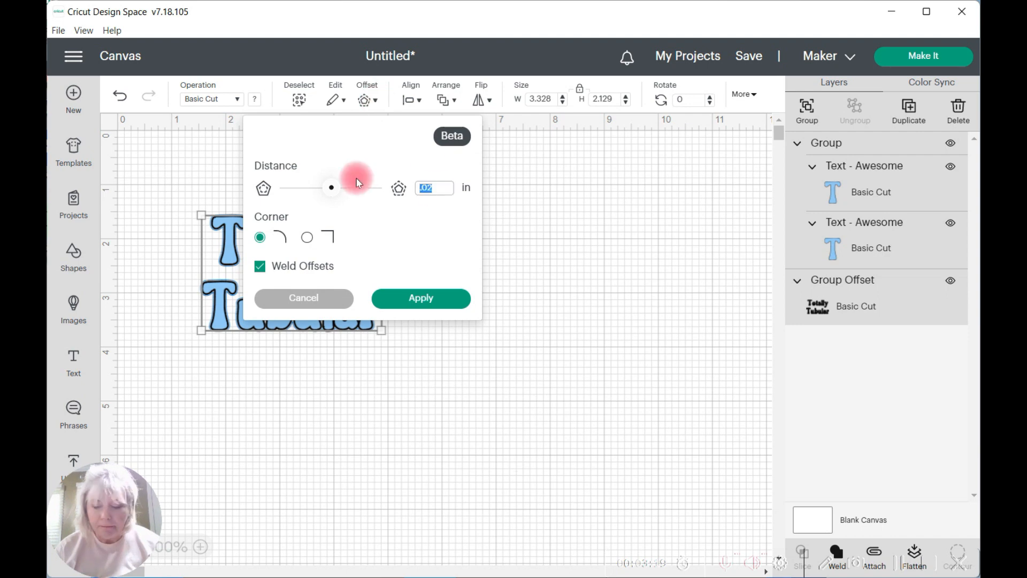
{"action": "left_click", "coordinate": [422, 298]}
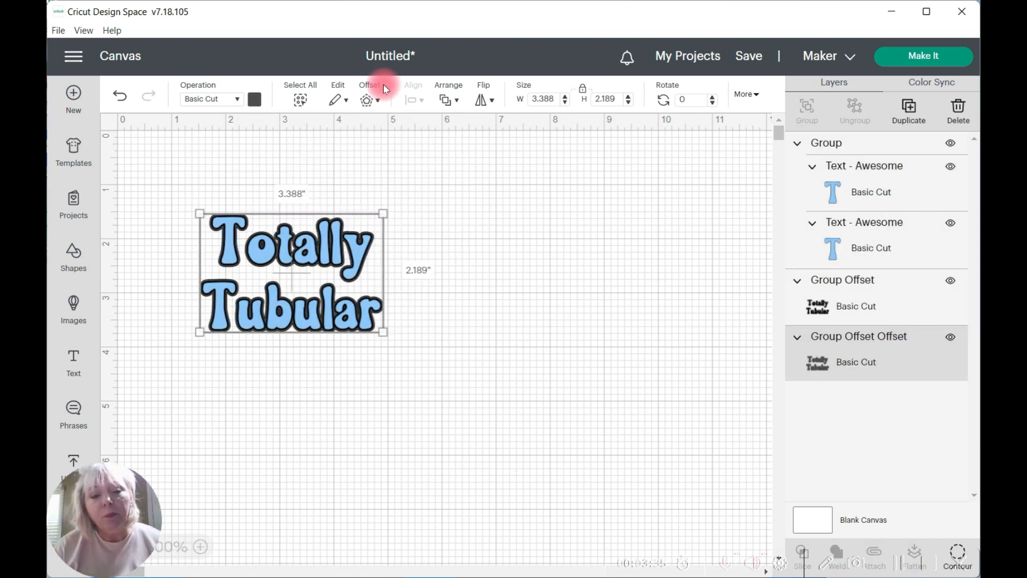
Step: Add a third offset with rounded corners around the second offset layer, about 3.49 in wide overall
{"action": "left_click", "coordinate": [381, 98]}
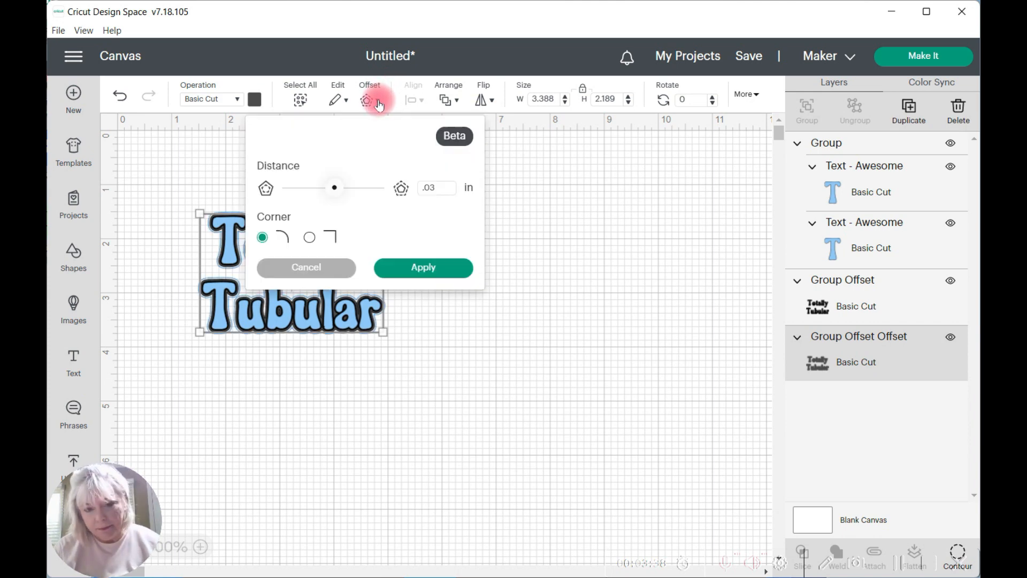
{"action": "left_click", "coordinate": [360, 188]}
{"action": "left_click", "coordinate": [422, 265]}
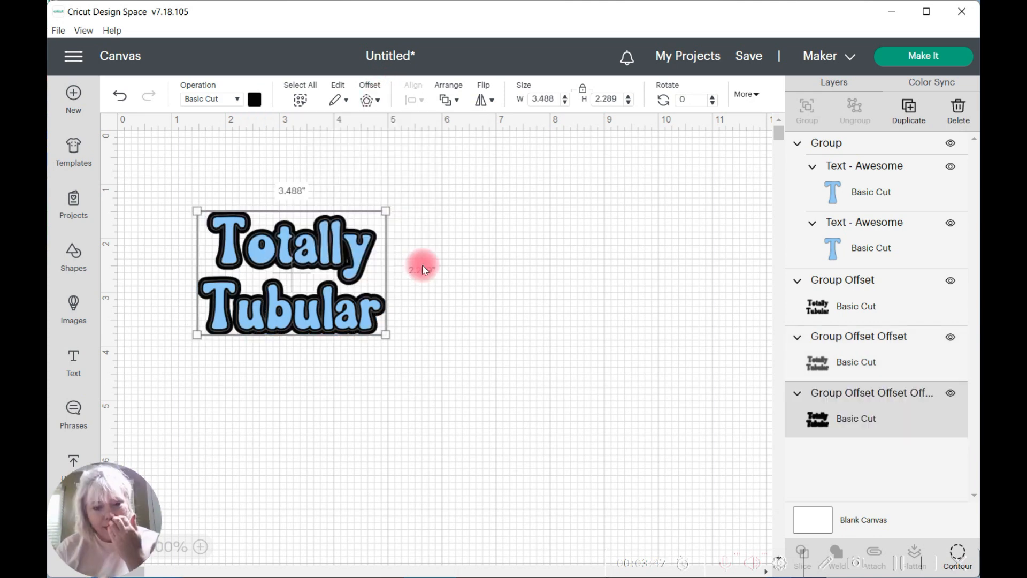
Step: Move the blue lettering aside, recolor the first offset layer light pink, and place the lettering back on top of it
{"action": "left_click_drag", "start_coordinate": [333, 242], "coordinate": [332, 396]}
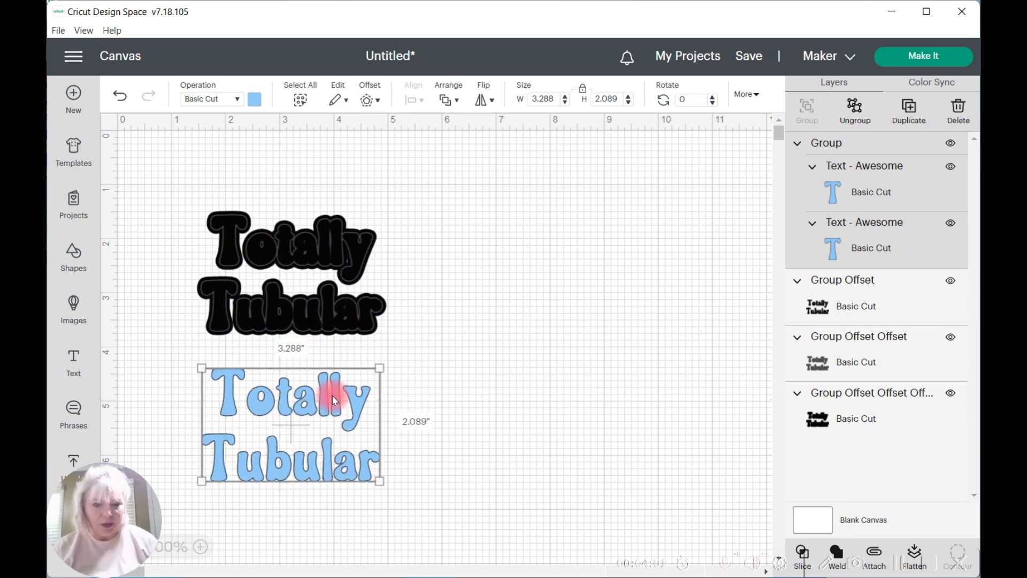
{"action": "left_click", "coordinate": [290, 260]}
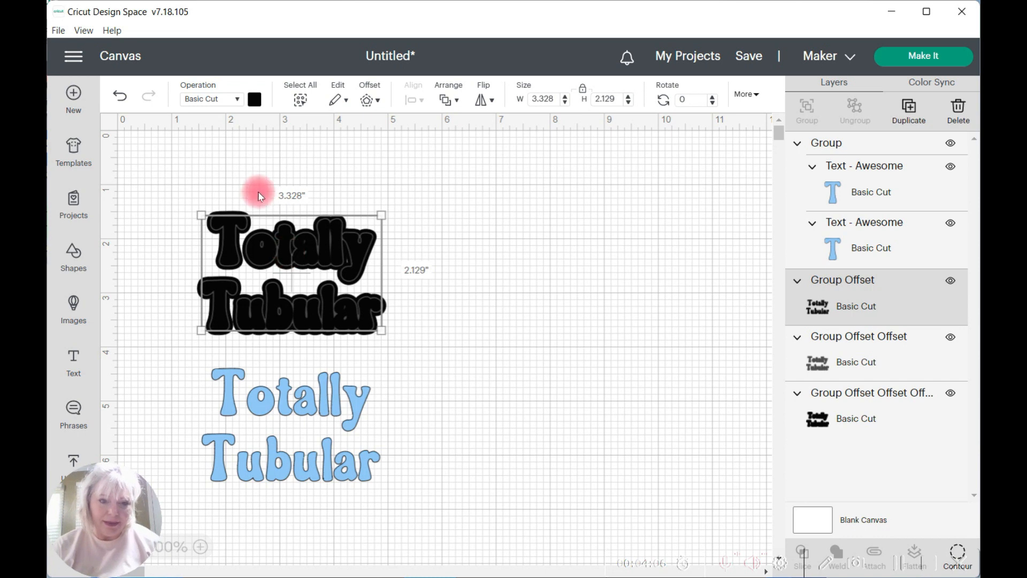
{"action": "left_click", "coordinate": [255, 100]}
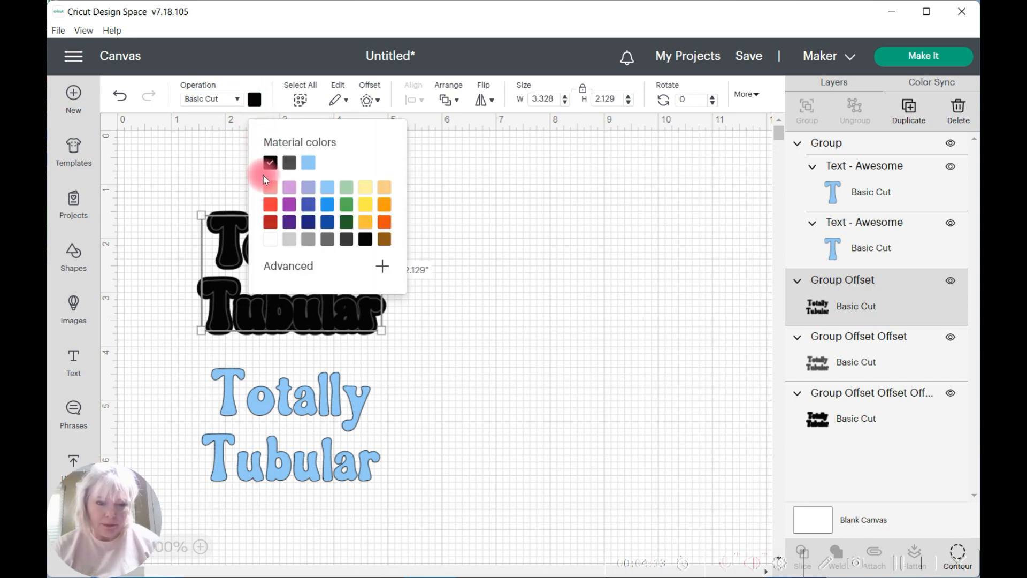
{"action": "left_click", "coordinate": [270, 190]}
{"action": "left_click", "coordinate": [509, 275]}
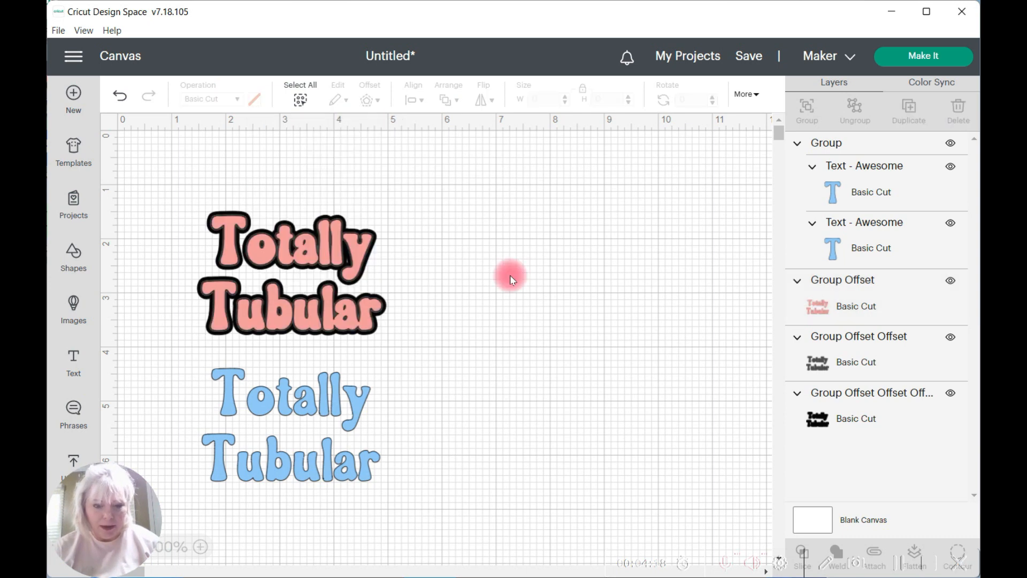
{"action": "left_click_drag", "start_coordinate": [328, 401], "coordinate": [329, 249]}
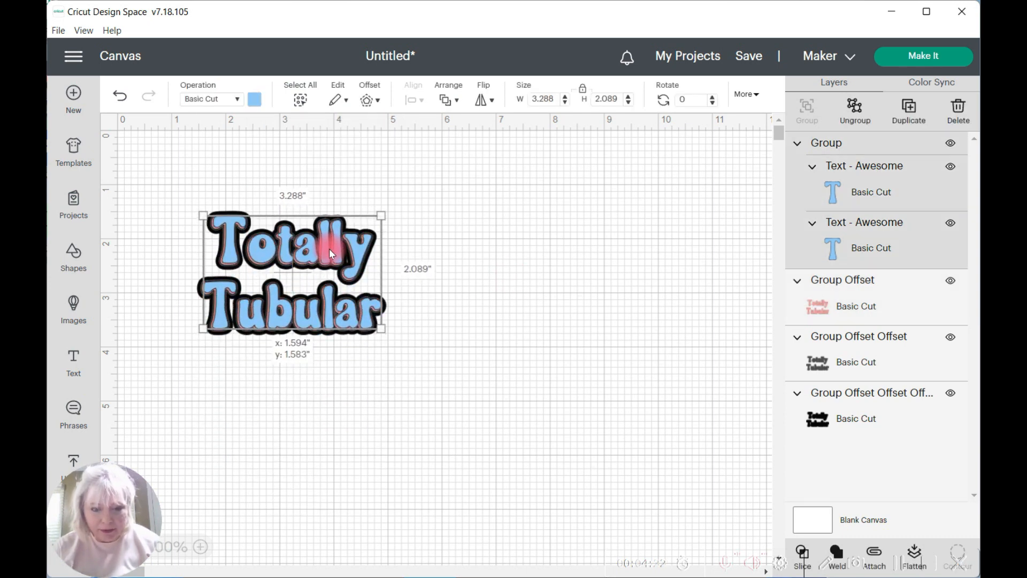
{"action": "left_click", "coordinate": [363, 407]}
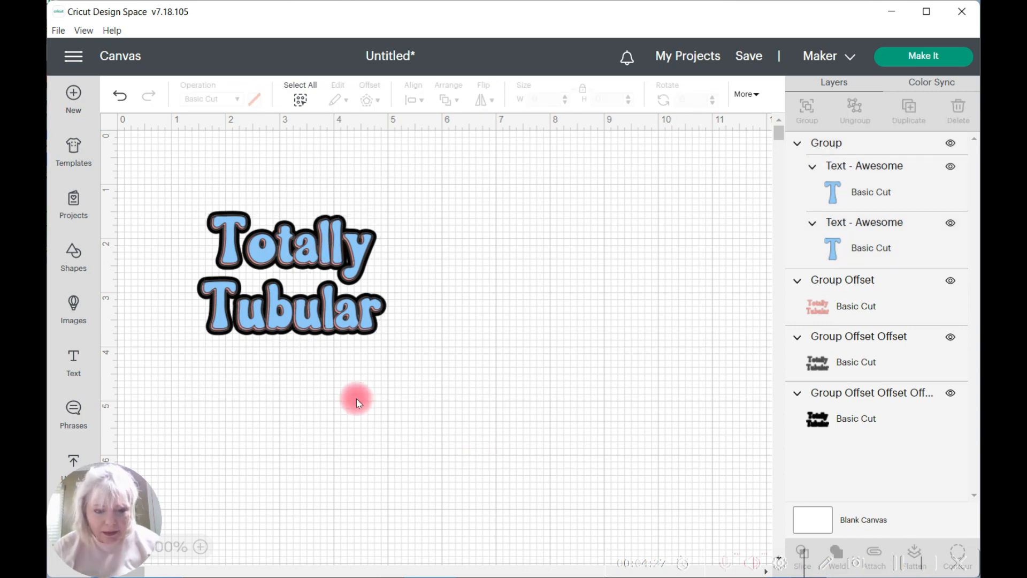
Step: Separate the layers by moving the blue lettering below the stack and the pink offset to its right
{"action": "left_click", "coordinate": [287, 256]}
{"action": "left_click_drag", "start_coordinate": [284, 249], "coordinate": [278, 464]}
{"action": "left_click_drag", "start_coordinate": [270, 361], "coordinate": [493, 220]}
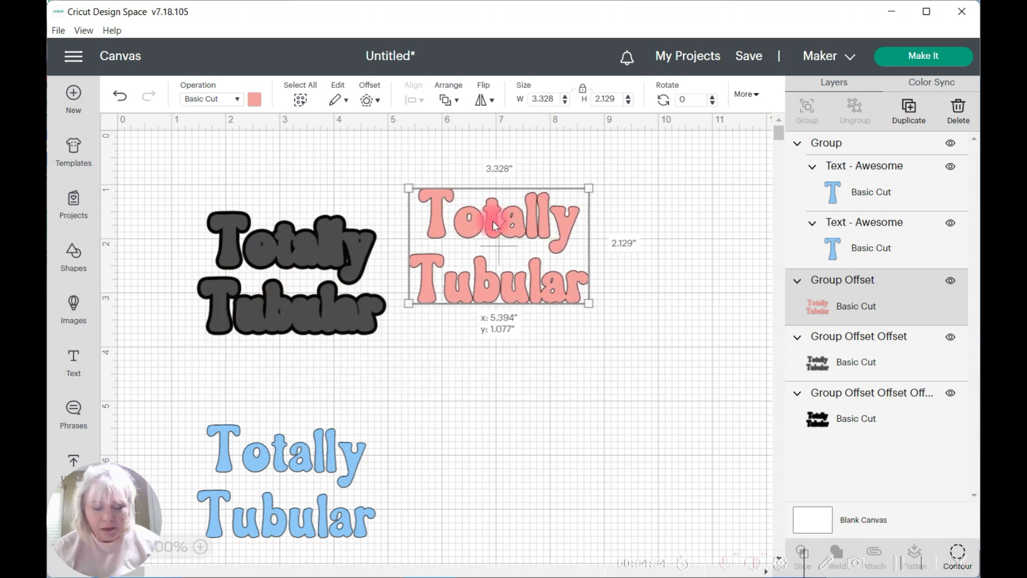
Step: Delete the dark gray second offset layer and the black third offset layer
{"action": "left_click", "coordinate": [279, 262]}
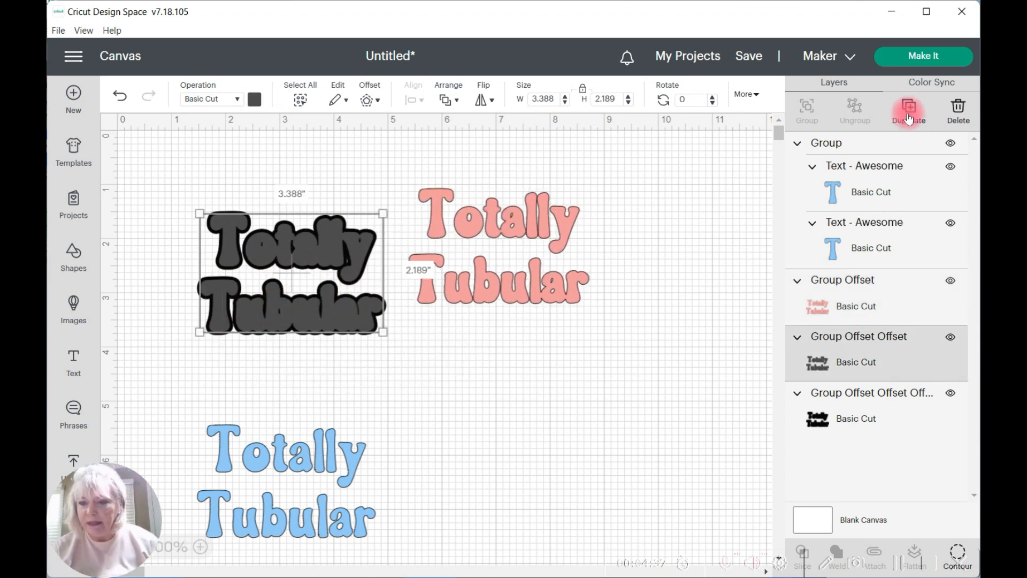
{"action": "left_click", "coordinate": [958, 109]}
{"action": "left_click", "coordinate": [301, 264]}
{"action": "key", "text": "Delete"}
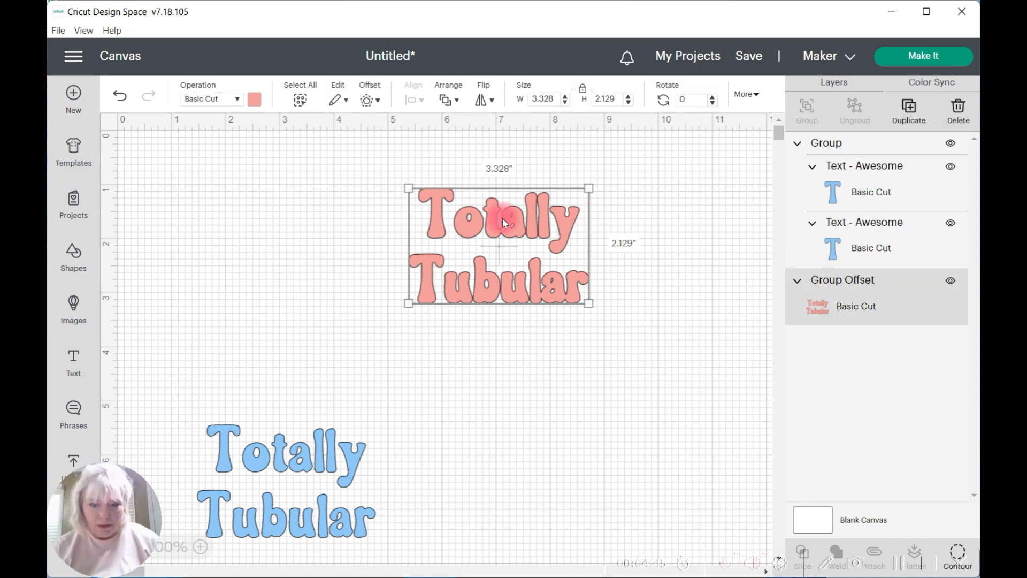
Step: Delete the pink offset layer and move the blue lettering up into the cleared area near the canvas's upper edge
{"action": "left_click_drag", "start_coordinate": [502, 210], "coordinate": [279, 218]}
{"action": "left_click_drag", "start_coordinate": [278, 442], "coordinate": [229, 477]}
{"action": "left_click", "coordinate": [271, 230]}
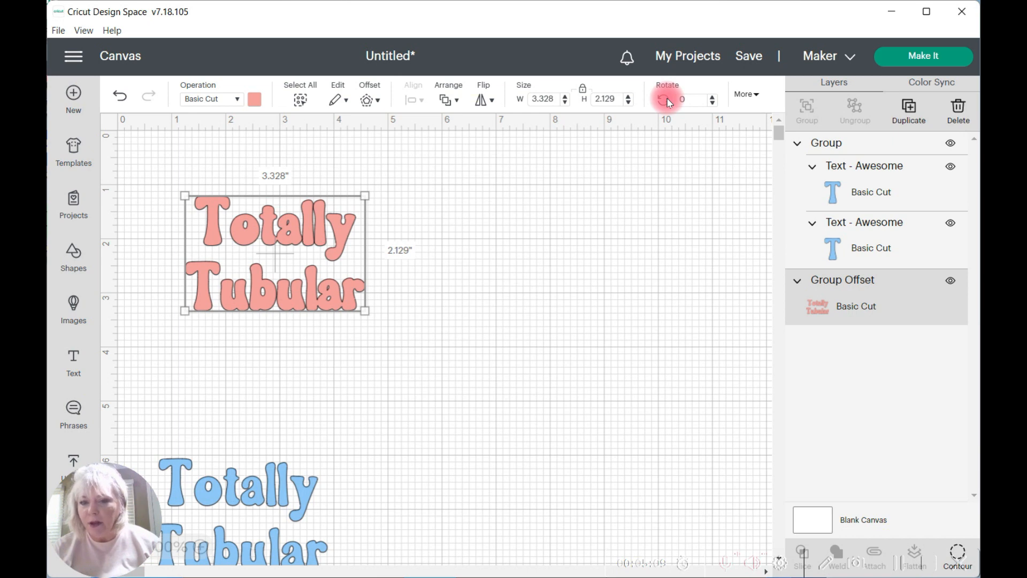
{"action": "left_click", "coordinate": [958, 107]}
{"action": "left_click", "coordinate": [362, 354]}
{"action": "left_click_drag", "start_coordinate": [260, 500], "coordinate": [284, 242]}
Step: Add a welded .05 in offset with rounded corners around the blue lettering
{"action": "left_click", "coordinate": [376, 55]}
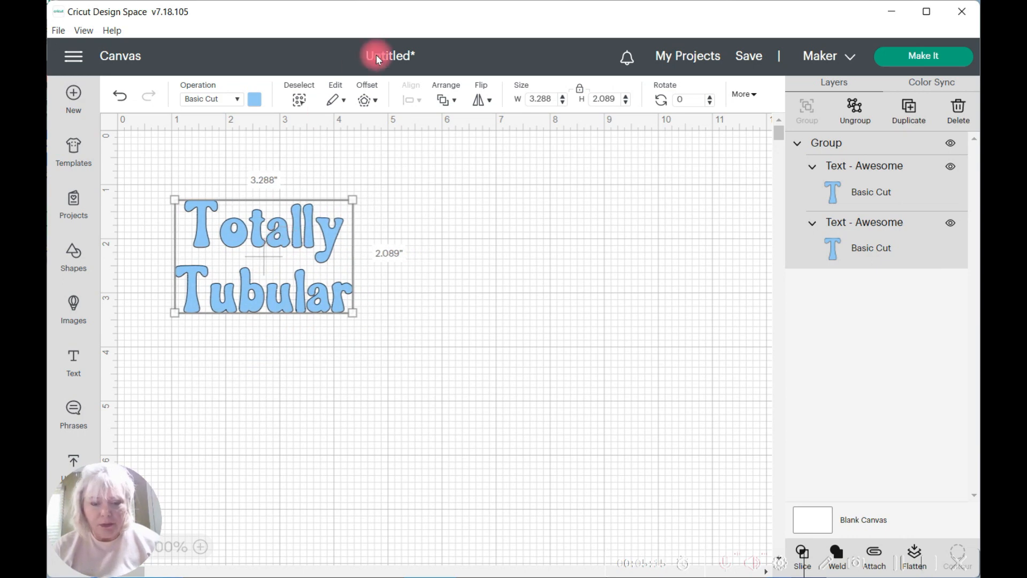
{"action": "left_click", "coordinate": [375, 105]}
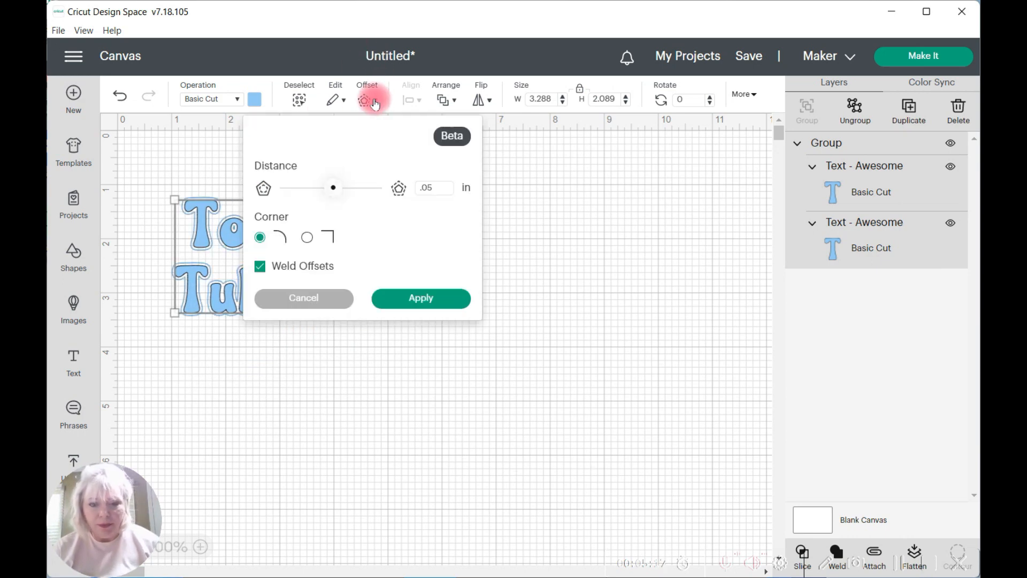
{"action": "left_click", "coordinate": [399, 188]}
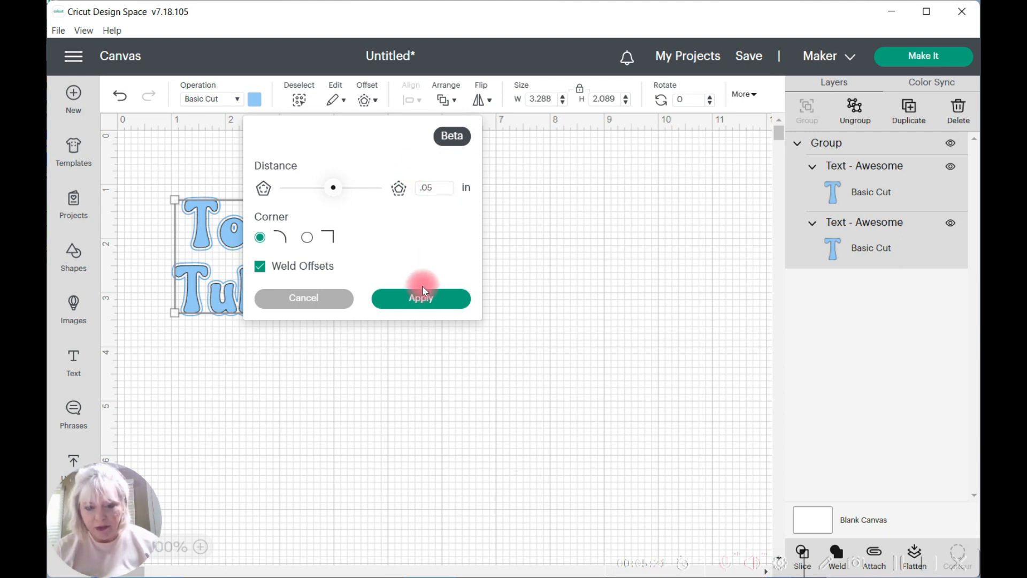
{"action": "left_click", "coordinate": [420, 300]}
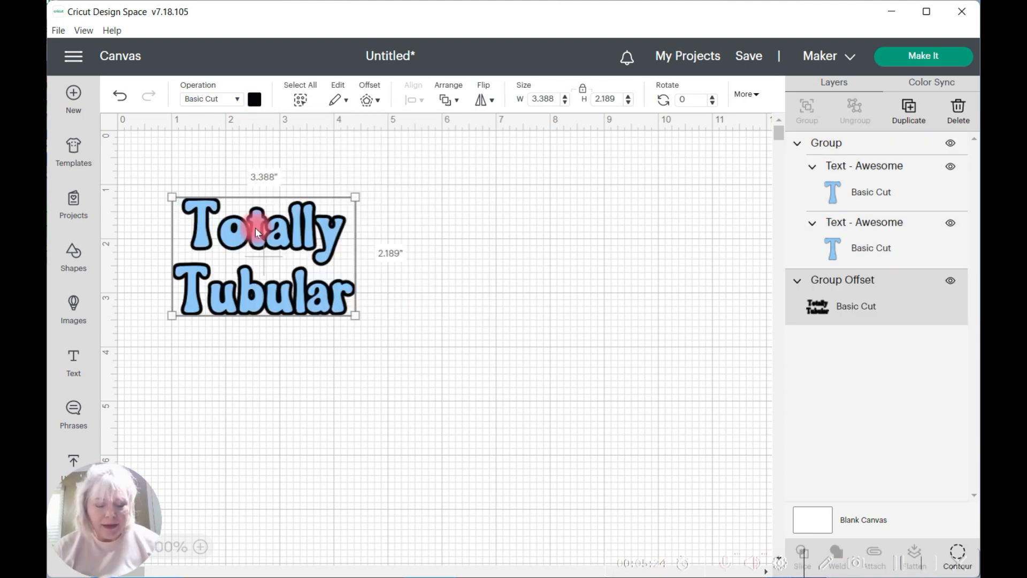
Step: Move the blue lettering off its black offset, recolor the offset light pink, and place the lettering back on top
{"action": "left_click", "coordinate": [255, 227]}
{"action": "left_click_drag", "start_coordinate": [255, 227], "coordinate": [285, 381]}
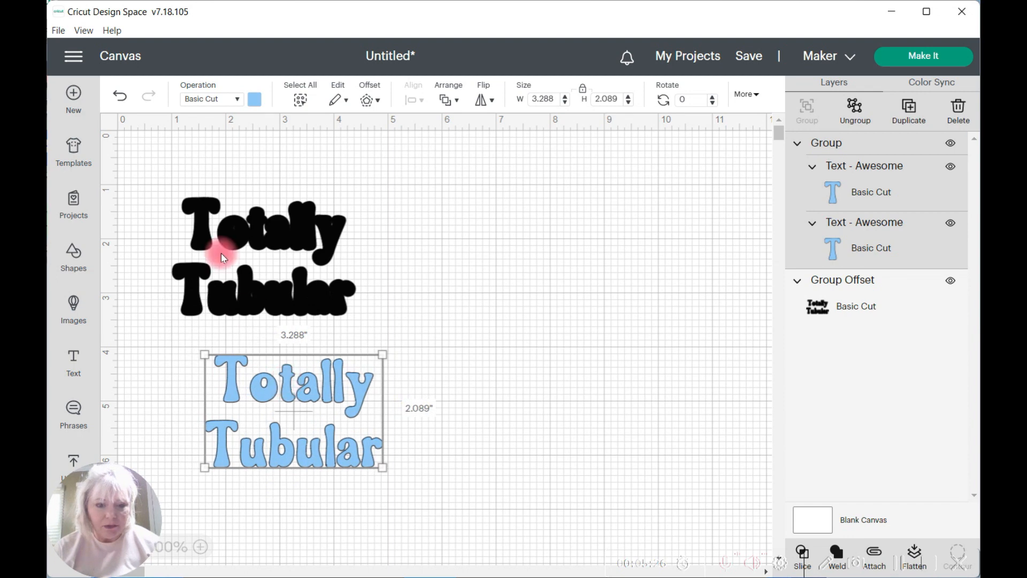
{"action": "left_click", "coordinate": [231, 232]}
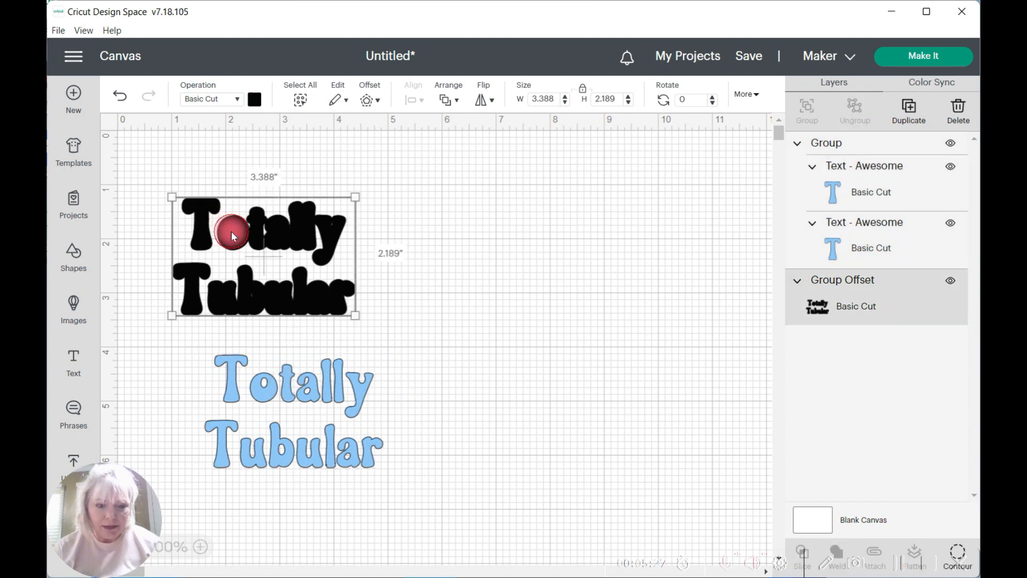
{"action": "left_click", "coordinate": [255, 101]}
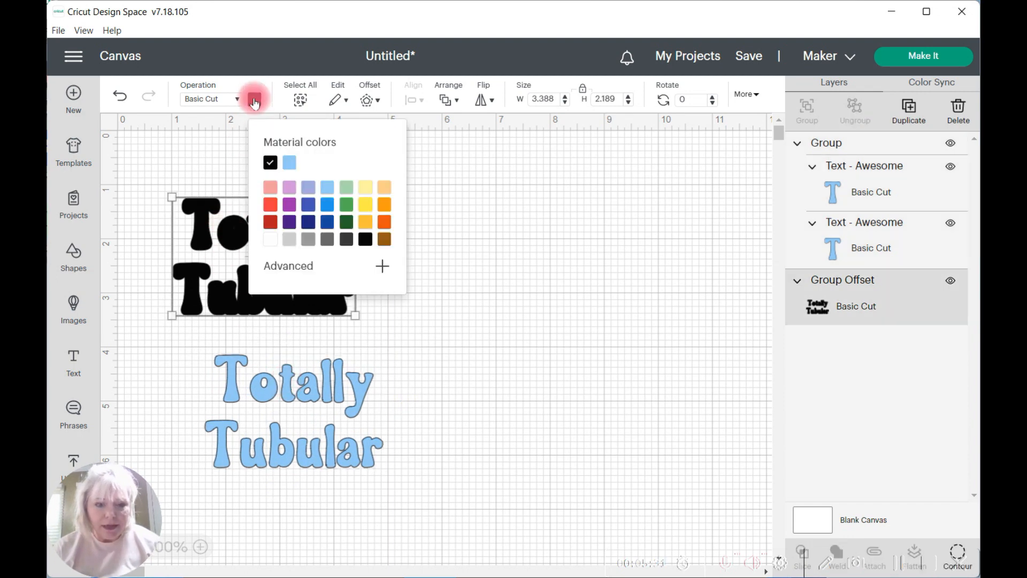
{"action": "left_click", "coordinate": [270, 189]}
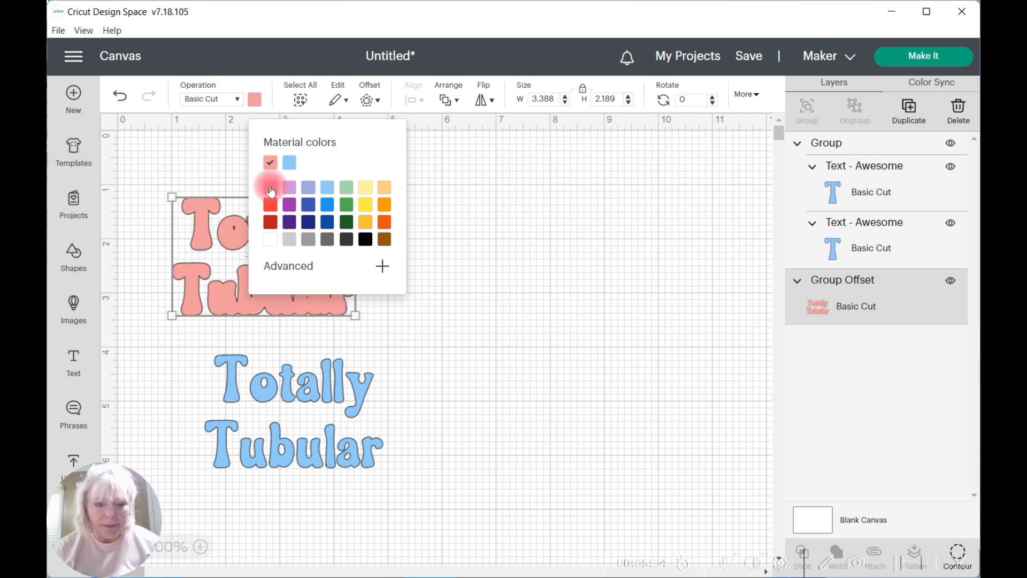
{"action": "left_click", "coordinate": [494, 284]}
{"action": "left_click_drag", "start_coordinate": [331, 380], "coordinate": [300, 226]}
Step: Ungroup the blue lettering and regroup both text lines together with the pink offset
{"action": "left_click", "coordinate": [854, 105]}
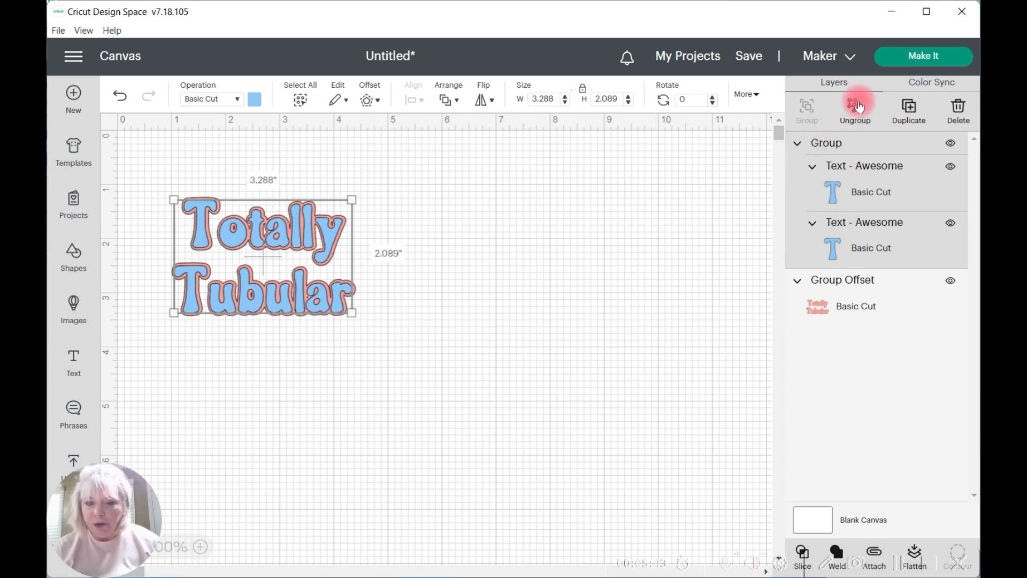
{"action": "left_click", "coordinate": [357, 59]}
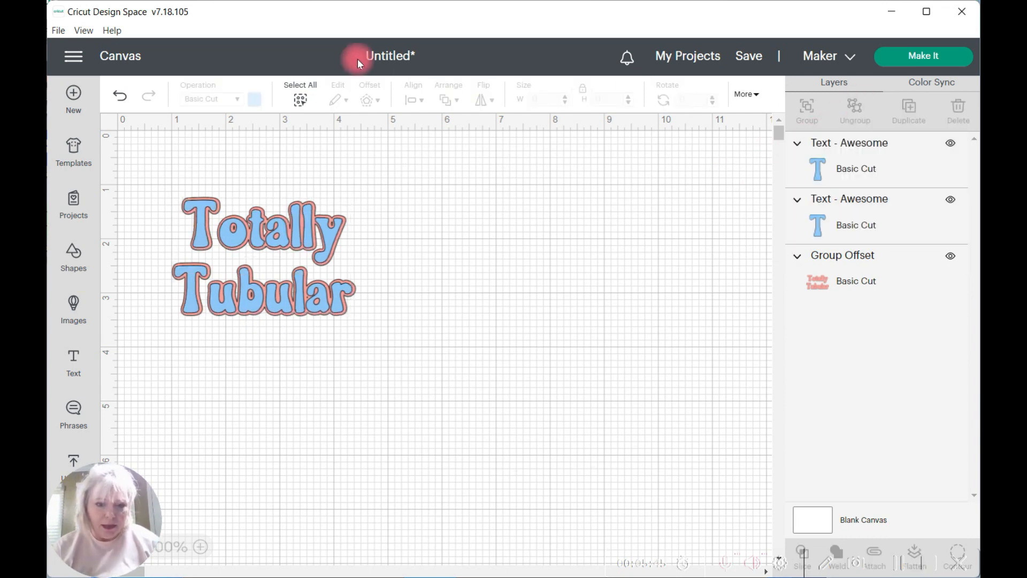
{"action": "left_click", "coordinate": [299, 101]}
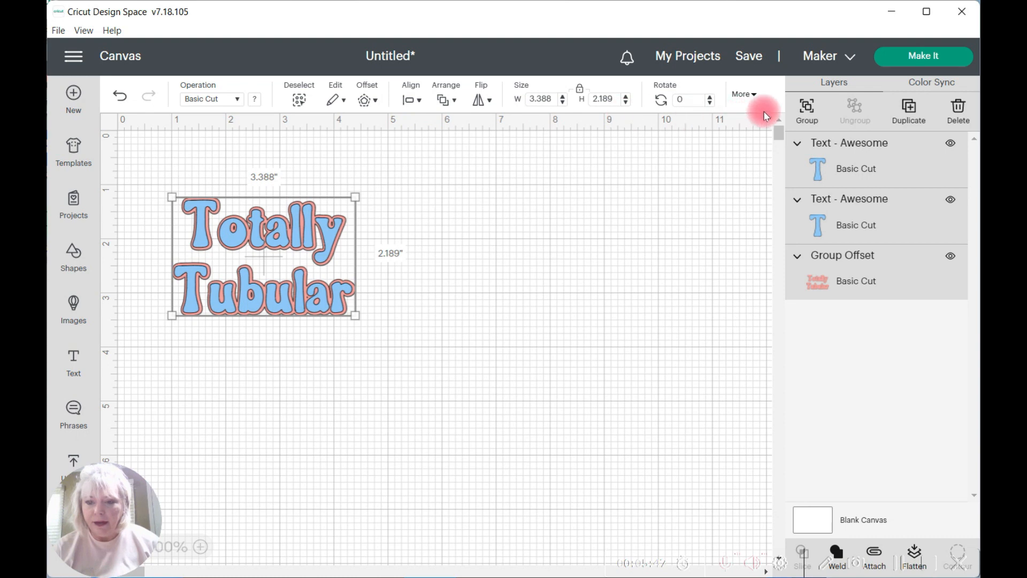
{"action": "left_click", "coordinate": [807, 104]}
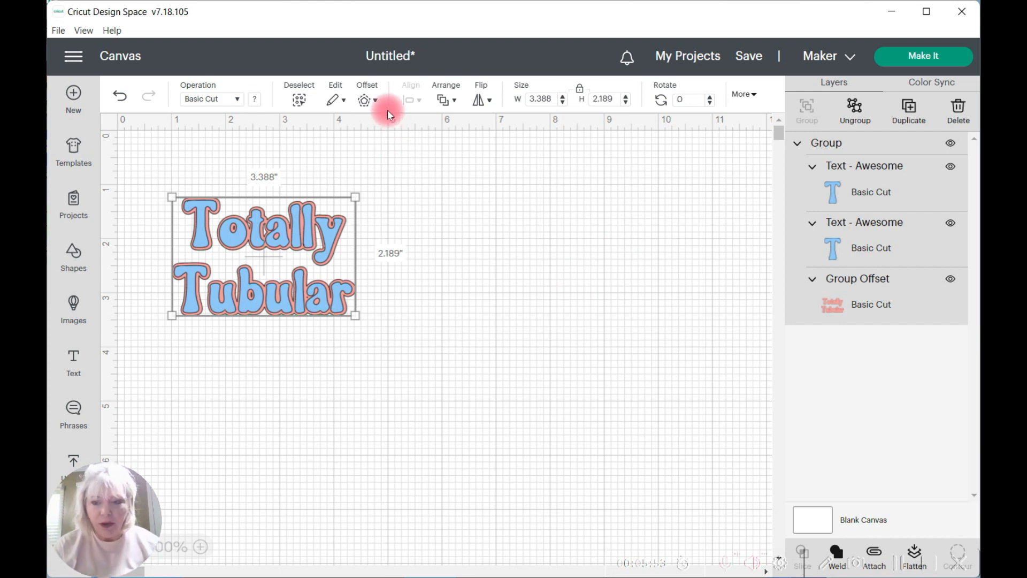
Step: Add a welded .05 in offset with rounded corners around the grouped blue and pink design
{"action": "left_click", "coordinate": [411, 328]}
{"action": "left_click_drag", "start_coordinate": [173, 330], "coordinate": [301, 174]}
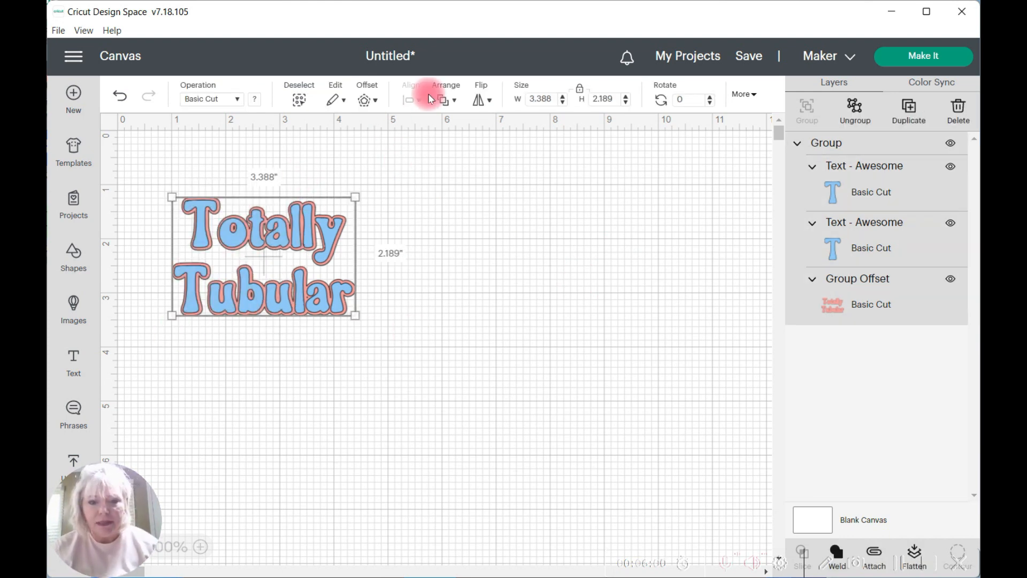
{"action": "left_click", "coordinate": [376, 101]}
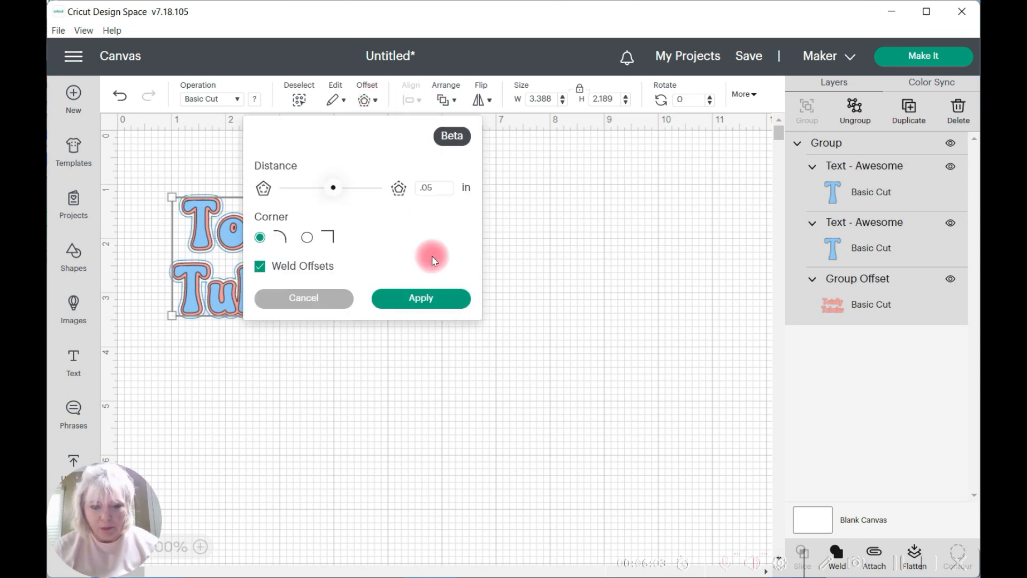
{"action": "left_click", "coordinate": [432, 295]}
Step: Move the blue and pink group aside, recolor the black offset light yellow, and place the group back on top
{"action": "left_click_drag", "start_coordinate": [299, 227], "coordinate": [303, 398]}
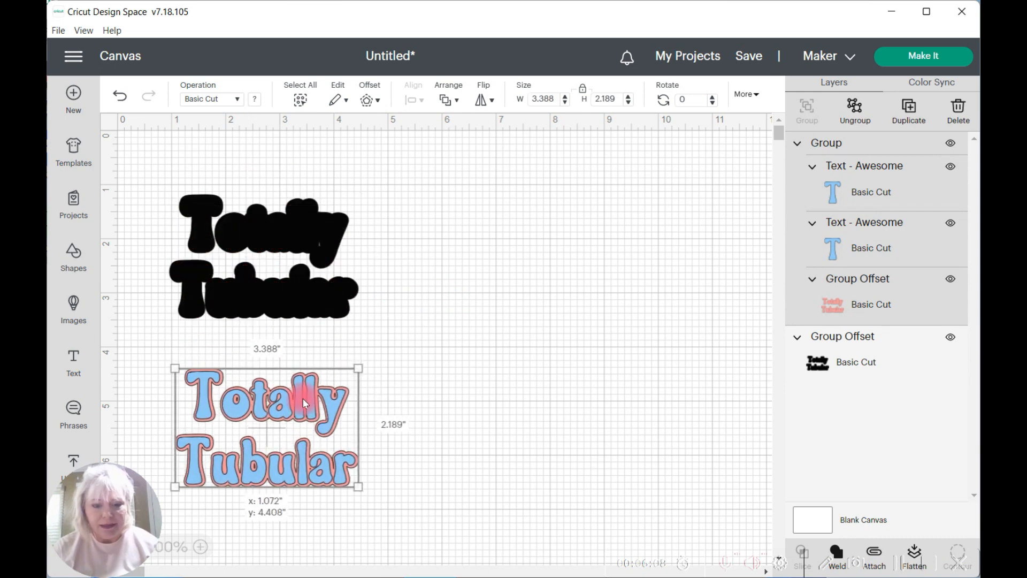
{"action": "left_click", "coordinate": [281, 227]}
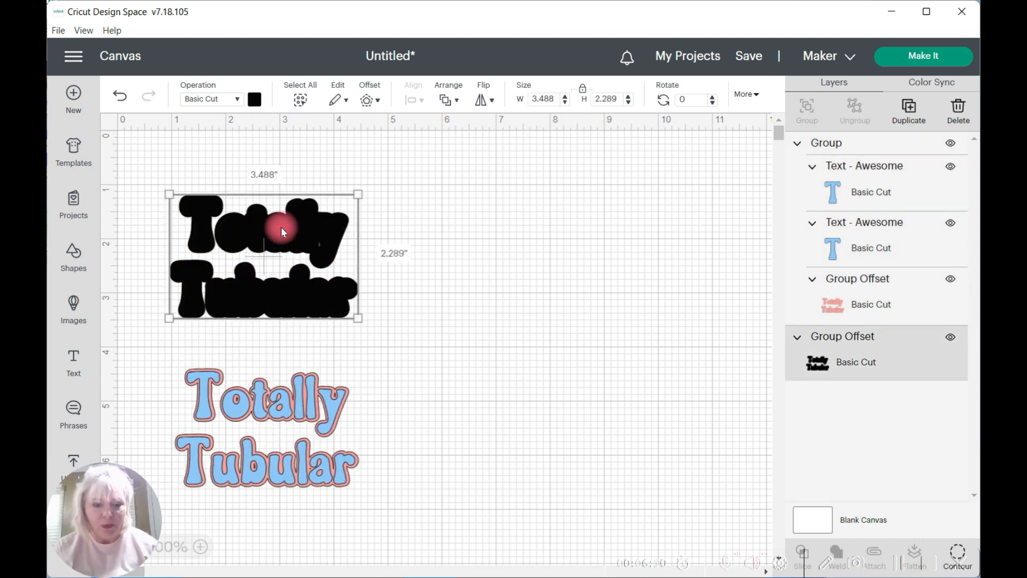
{"action": "left_click", "coordinate": [254, 99]}
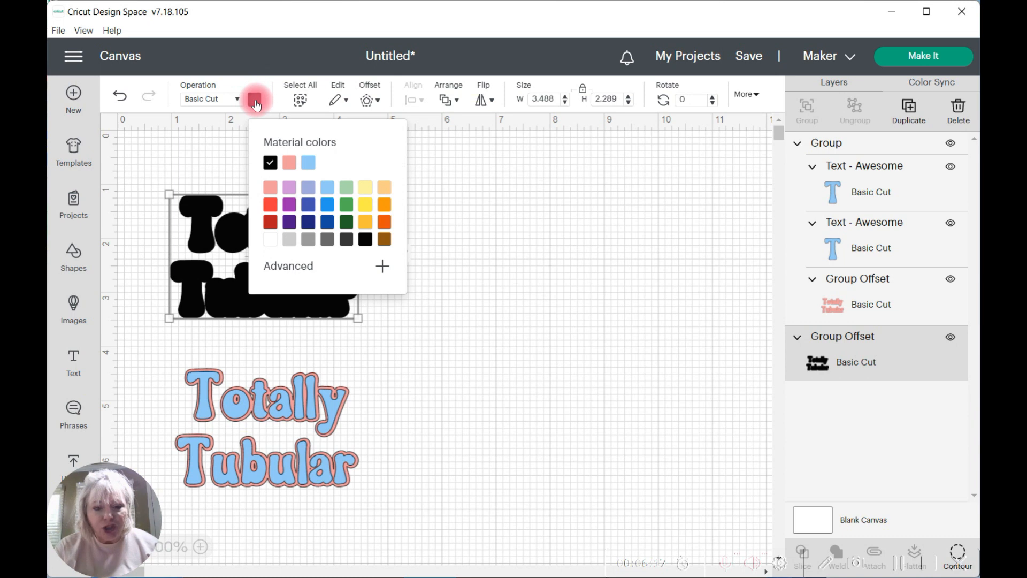
{"action": "left_click", "coordinate": [368, 190]}
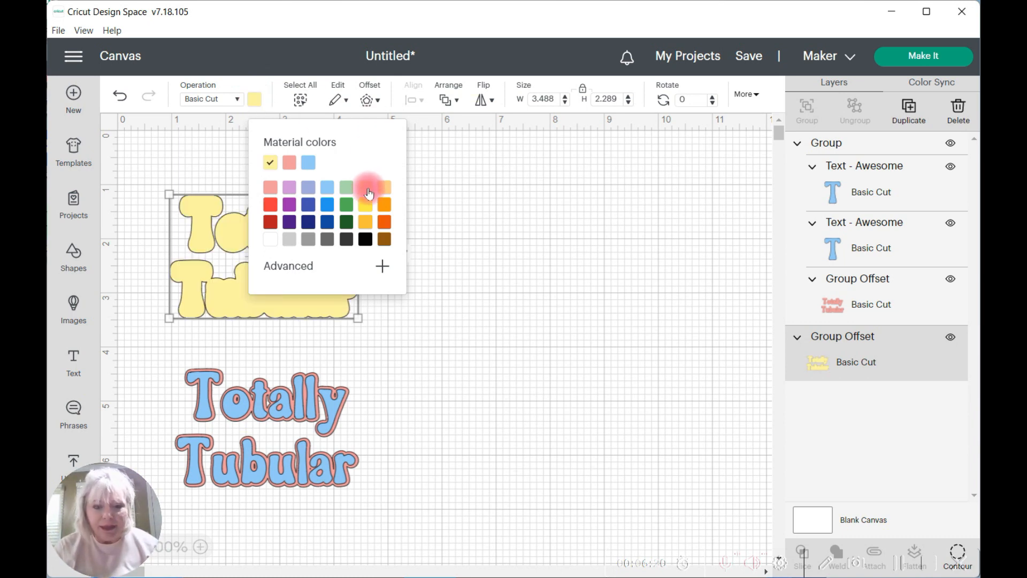
{"action": "left_click_drag", "start_coordinate": [286, 397], "coordinate": [287, 226]}
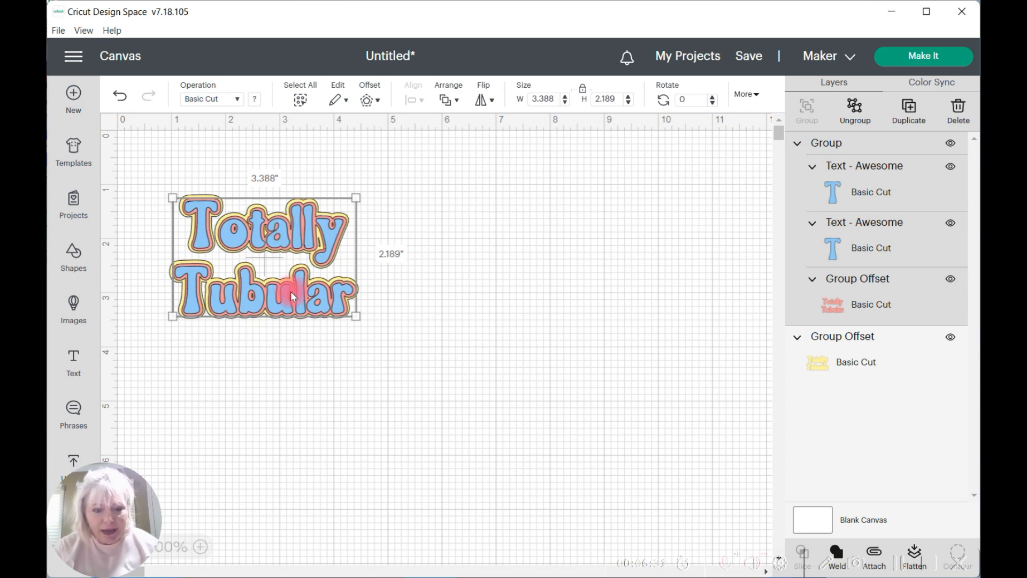
{"action": "left_click", "coordinate": [349, 467]}
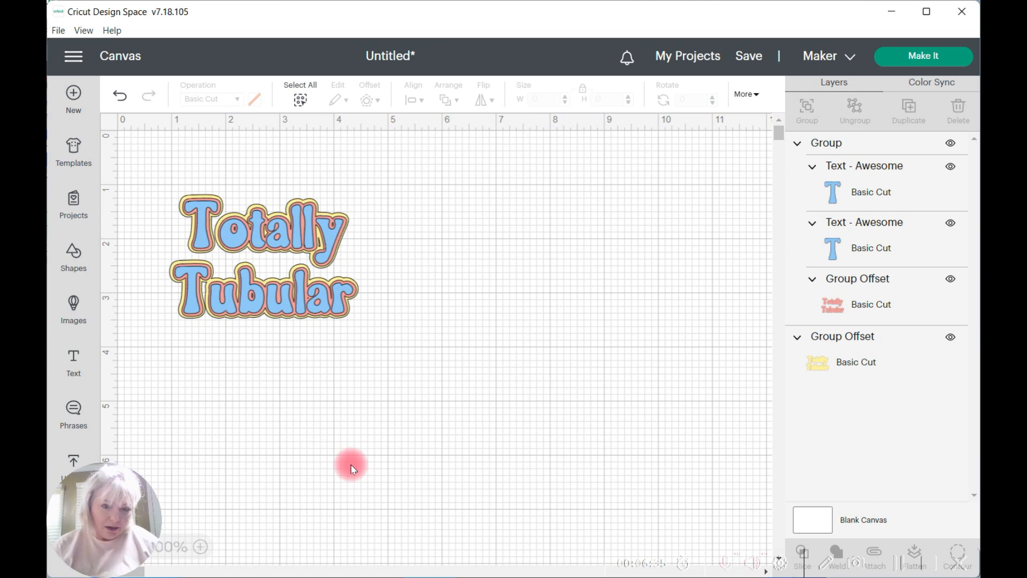
Step: Ungroup the blue and pink design and regroup all its layers together with the yellow offset
{"action": "left_click", "coordinate": [254, 240]}
{"action": "left_click", "coordinate": [856, 109]}
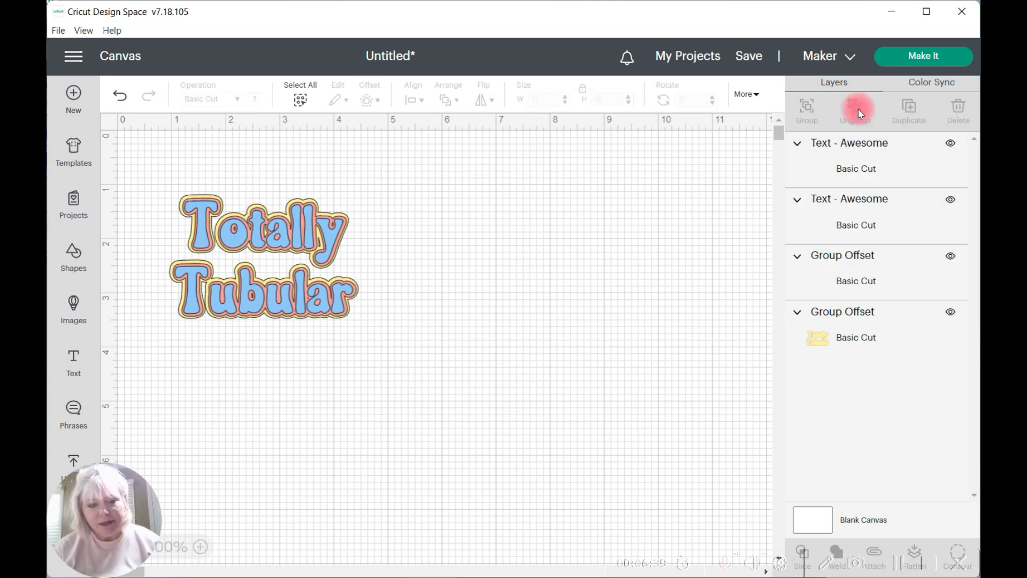
{"action": "left_click_drag", "start_coordinate": [158, 343], "coordinate": [380, 191]}
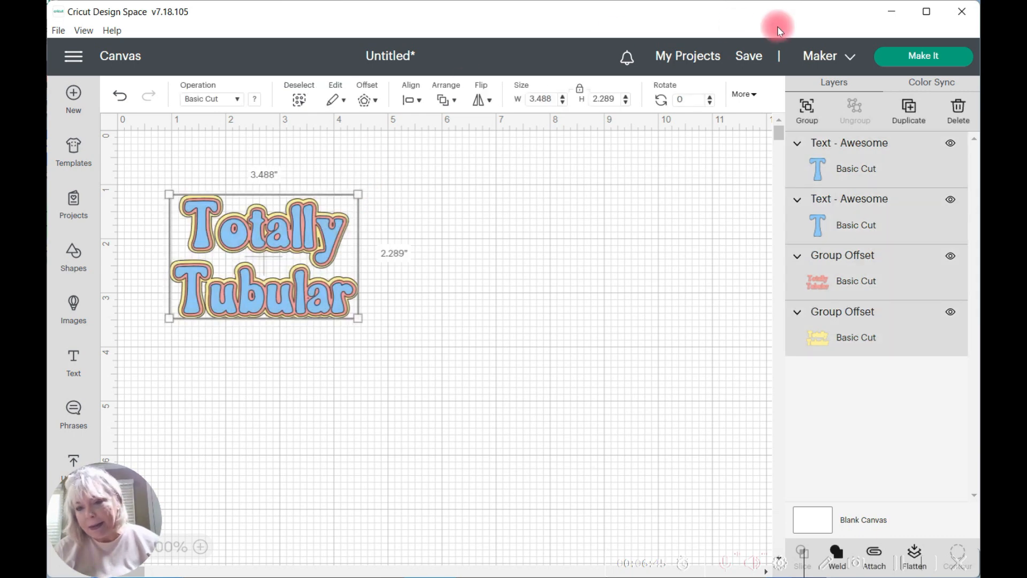
{"action": "left_click", "coordinate": [808, 110]}
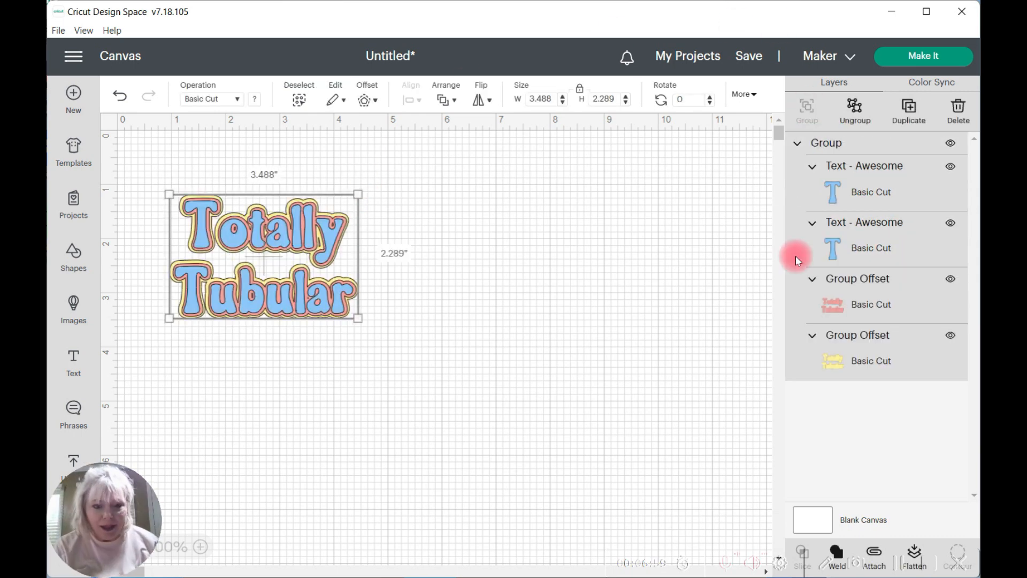
{"action": "left_click", "coordinate": [550, 220]}
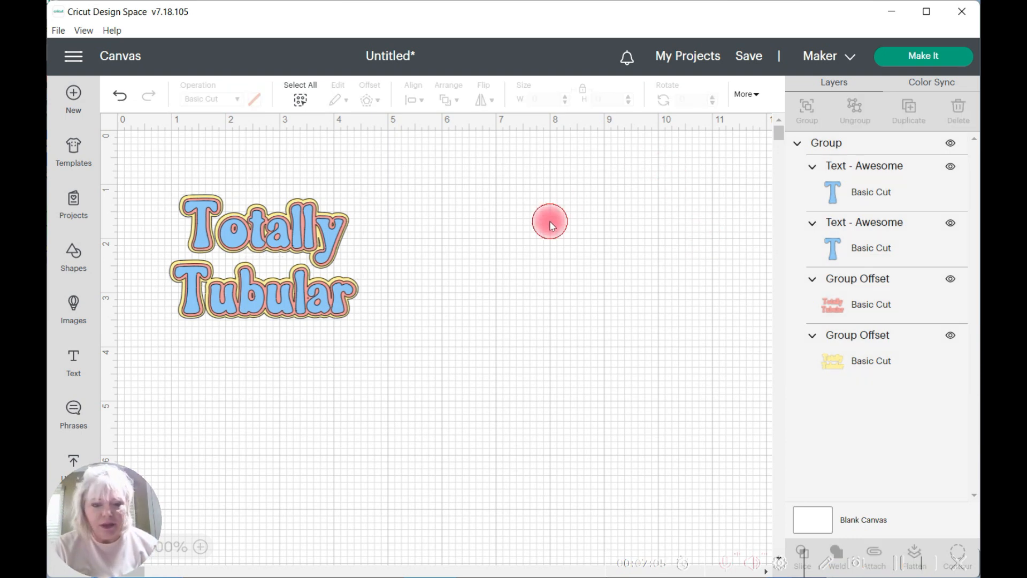
Step: Add another offset around the grouped blue, pink and yellow design, about 3.59 in wide overall
{"action": "left_click", "coordinate": [277, 228]}
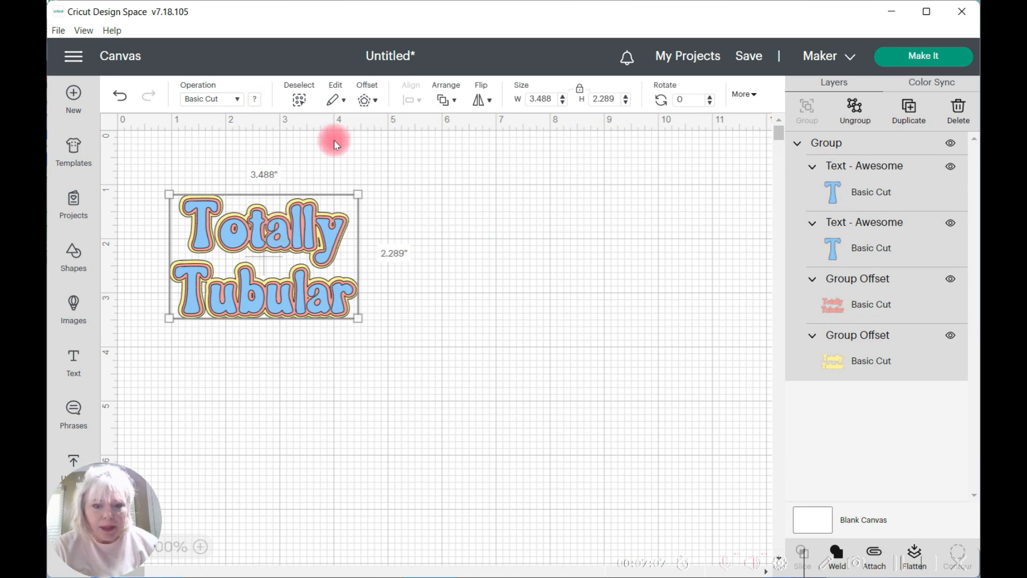
{"action": "left_click", "coordinate": [376, 105]}
{"action": "left_click", "coordinate": [422, 296]}
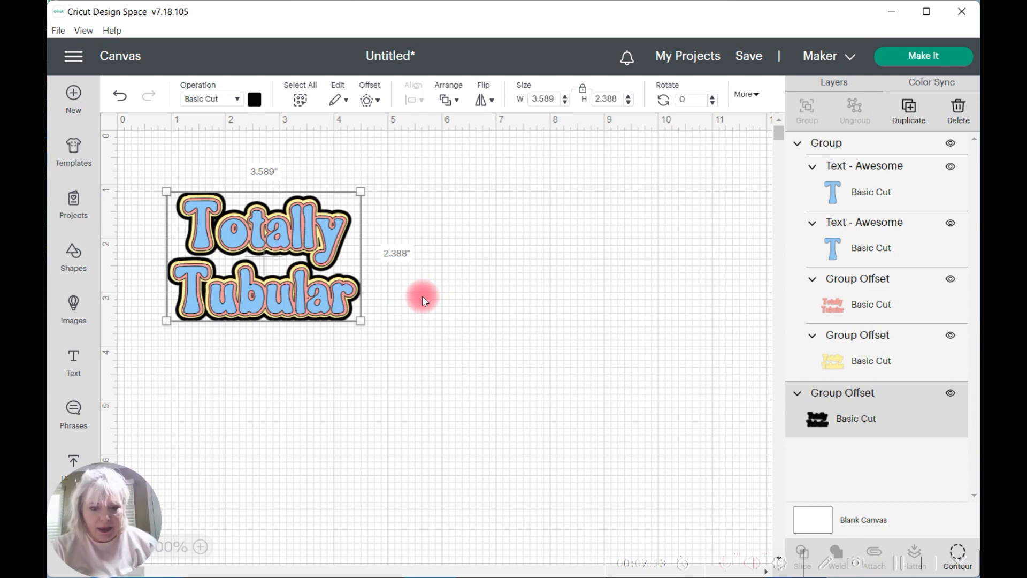
Step: Move the three-color group aside, recolor the black outer offset light purple, and place the group back on top
{"action": "left_click_drag", "start_coordinate": [294, 230], "coordinate": [301, 389]}
{"action": "left_click", "coordinate": [277, 256]}
{"action": "left_click", "coordinate": [253, 103]}
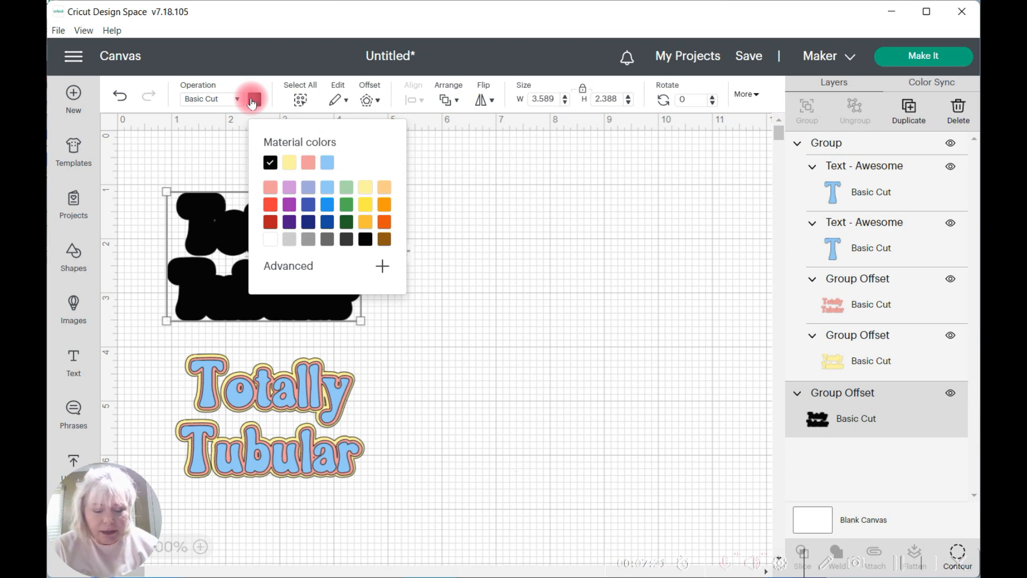
{"action": "left_click", "coordinate": [288, 187]}
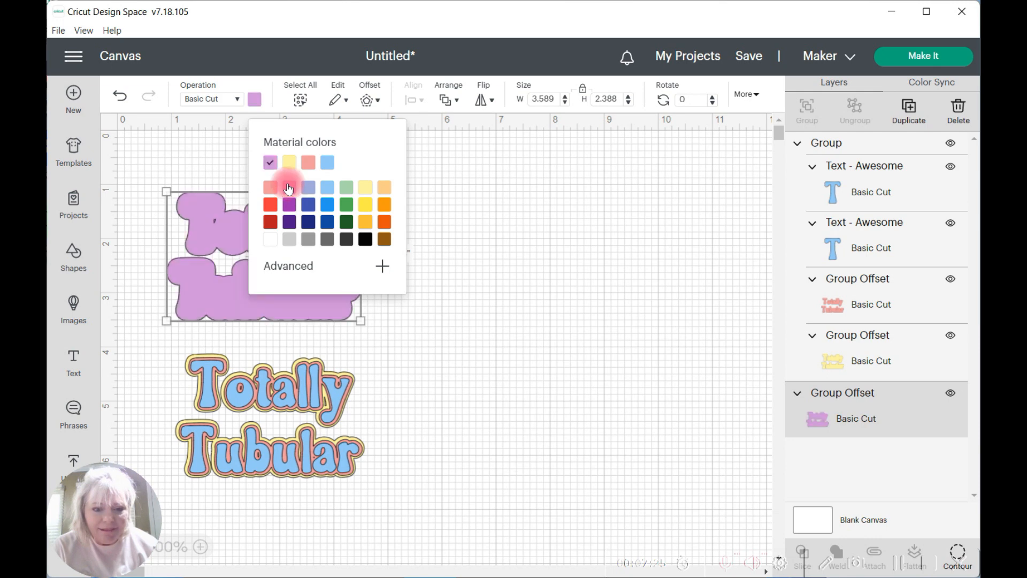
{"action": "left_click", "coordinate": [522, 220]}
{"action": "left_click_drag", "start_coordinate": [303, 378], "coordinate": [293, 219]}
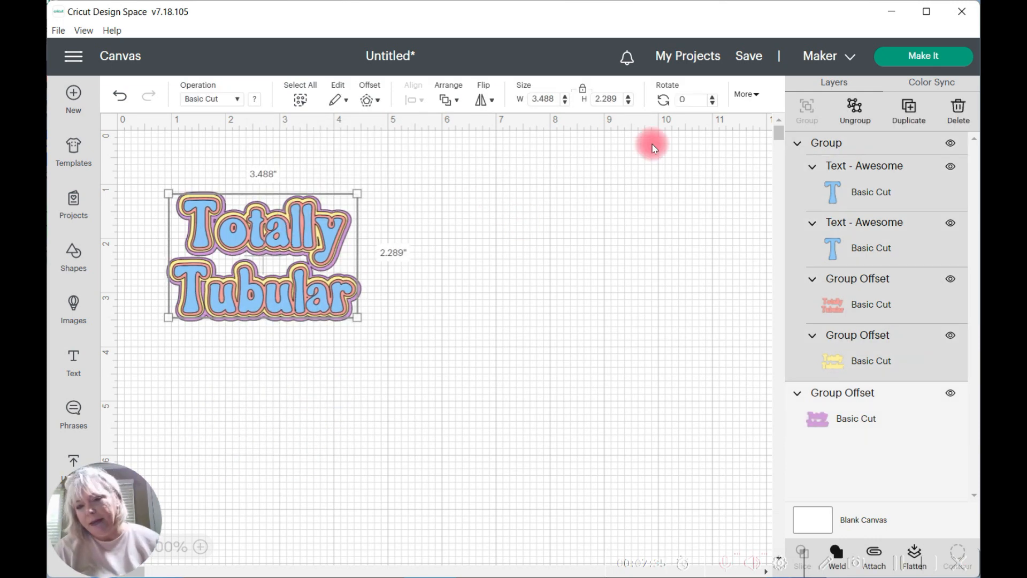
Step: Ungroup the three-color design and regroup all its layers together with the purple offset
{"action": "left_click", "coordinate": [854, 107]}
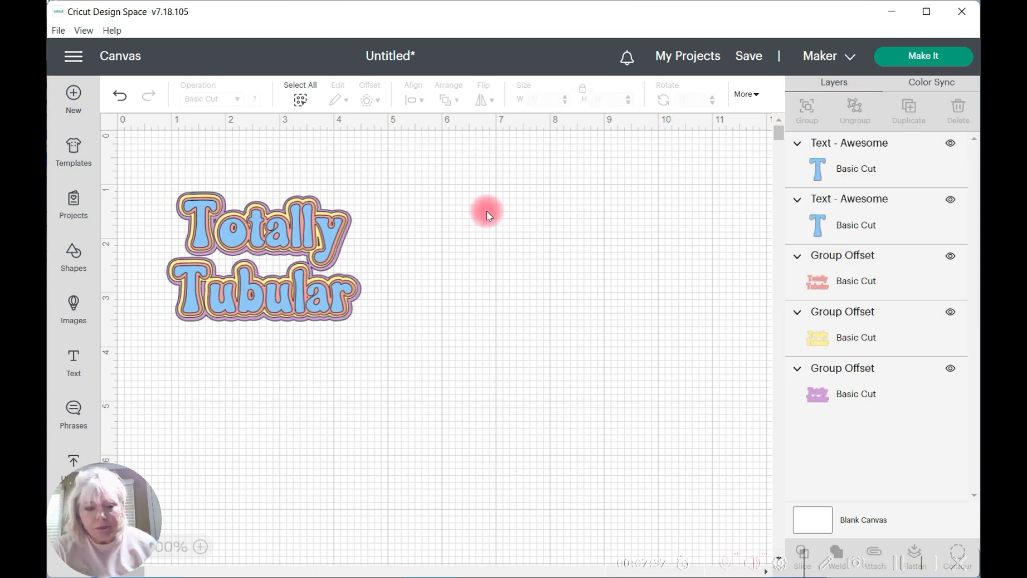
{"action": "left_click", "coordinate": [300, 100]}
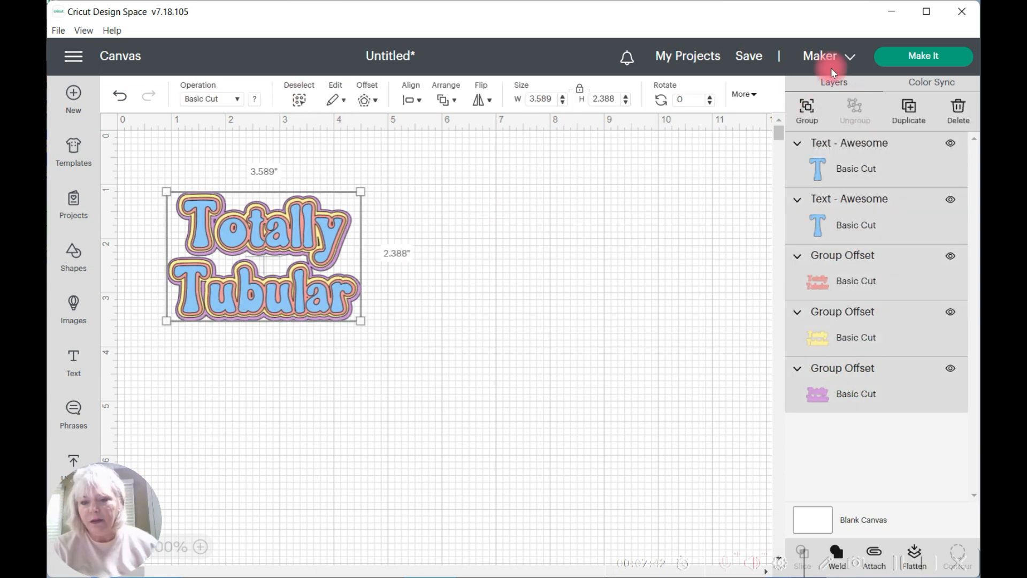
{"action": "left_click", "coordinate": [806, 106]}
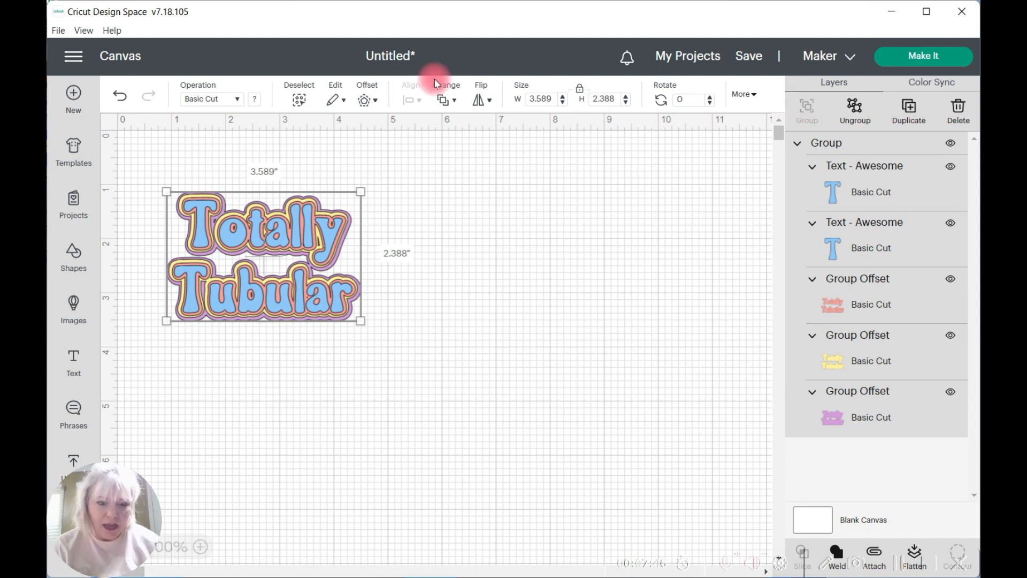
Step: Add a 0.05 in rounded, welded offset around the grouped design and move the group below the new black layer
{"action": "left_click", "coordinate": [373, 102]}
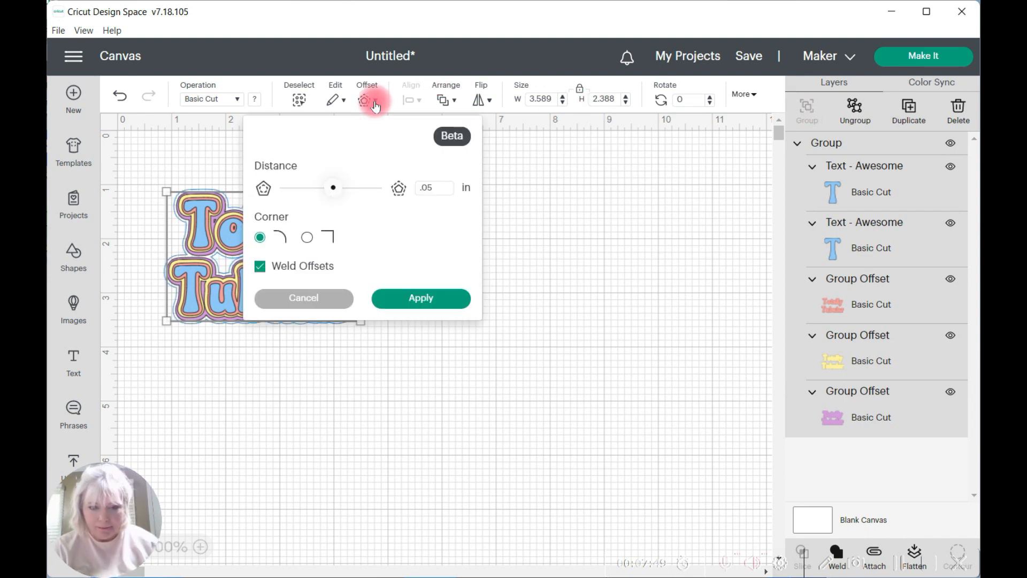
{"action": "left_click", "coordinate": [413, 296]}
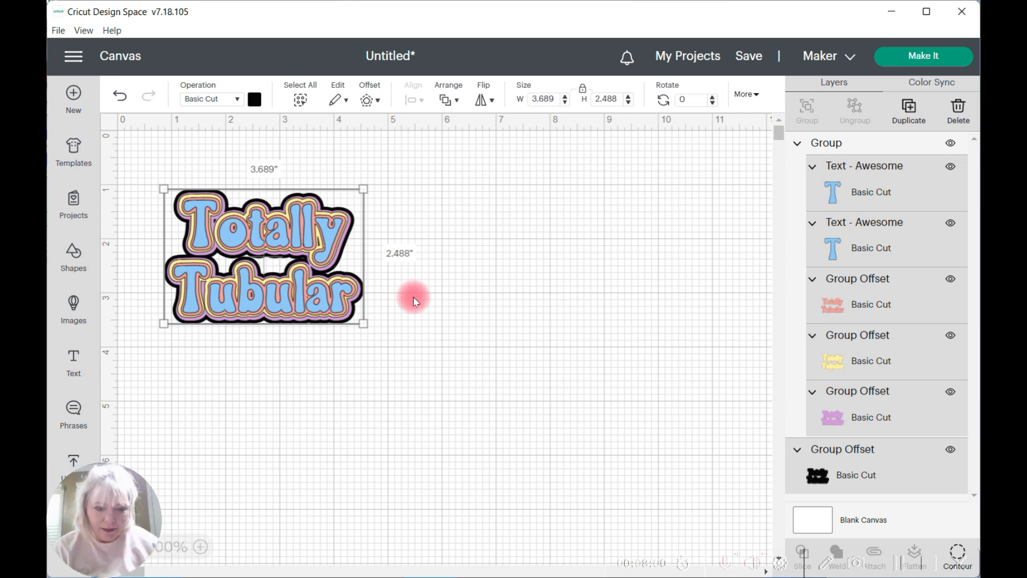
{"action": "left_click", "coordinate": [282, 224]}
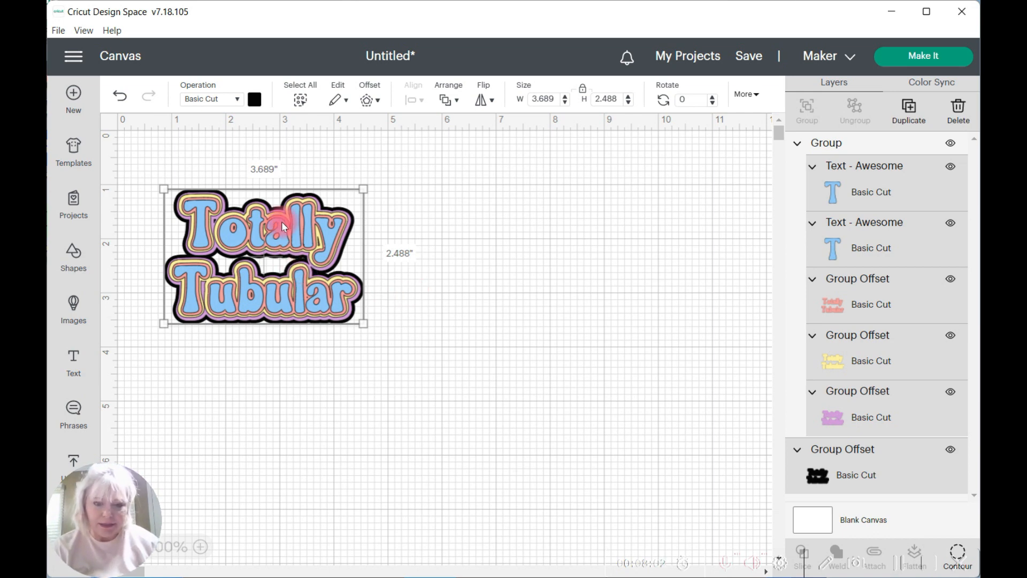
{"action": "left_click_drag", "start_coordinate": [281, 216], "coordinate": [293, 421]}
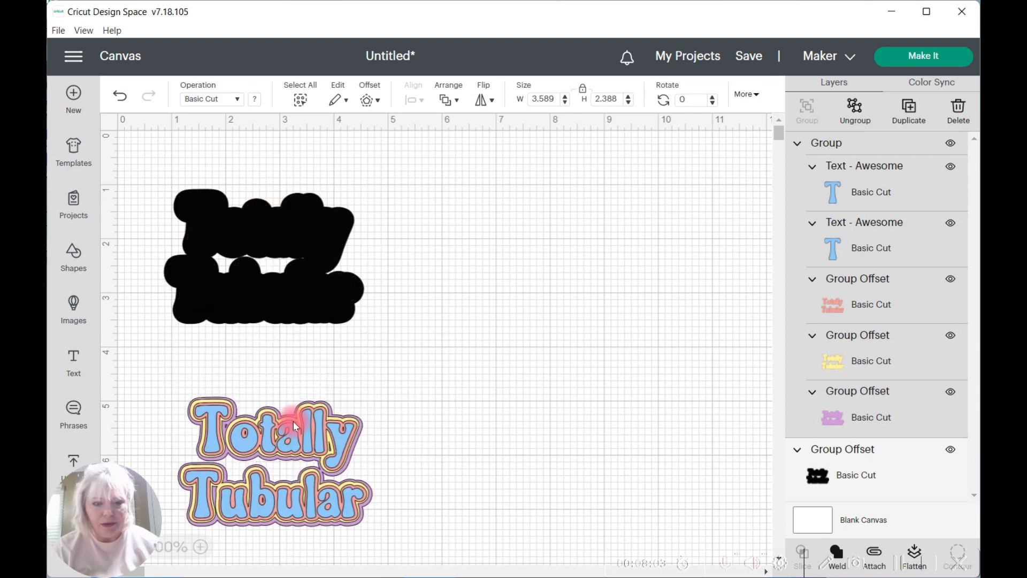
Step: Recolor the black outer offset periwinkle blue and place the grouped "Totally Tubular" design back on top of it
{"action": "left_click", "coordinate": [286, 235]}
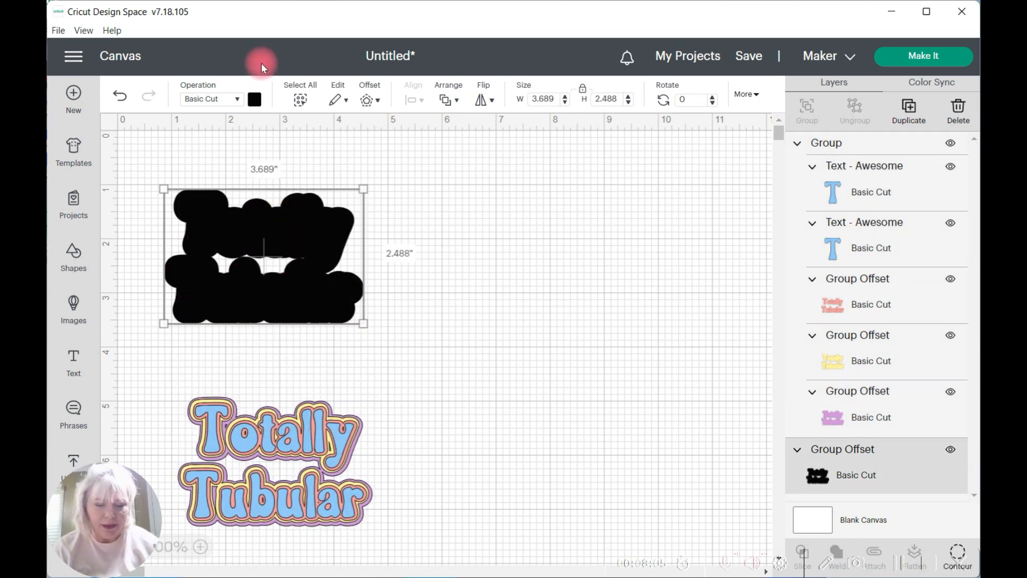
{"action": "left_click", "coordinate": [255, 100]}
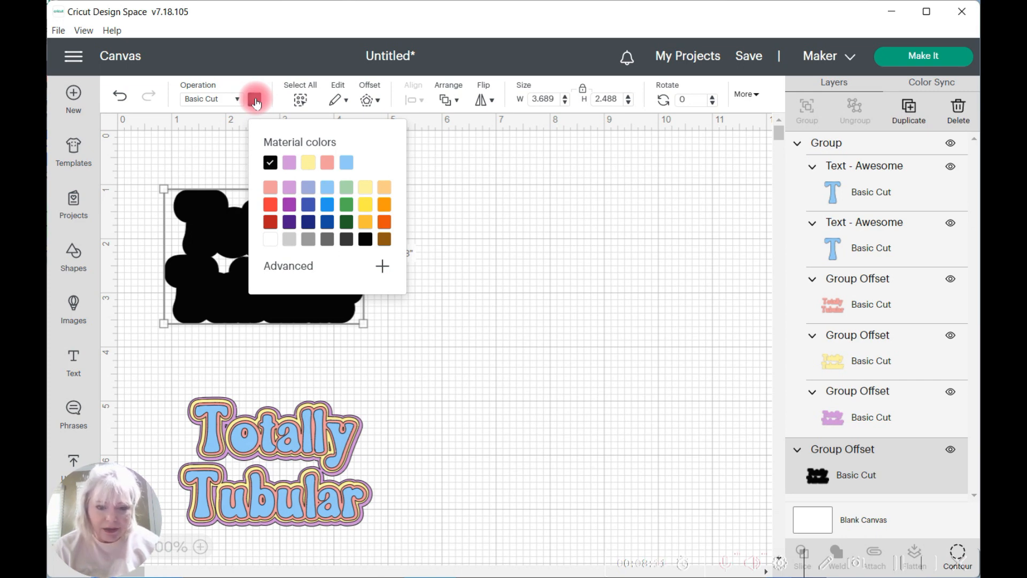
{"action": "left_click", "coordinate": [307, 189]}
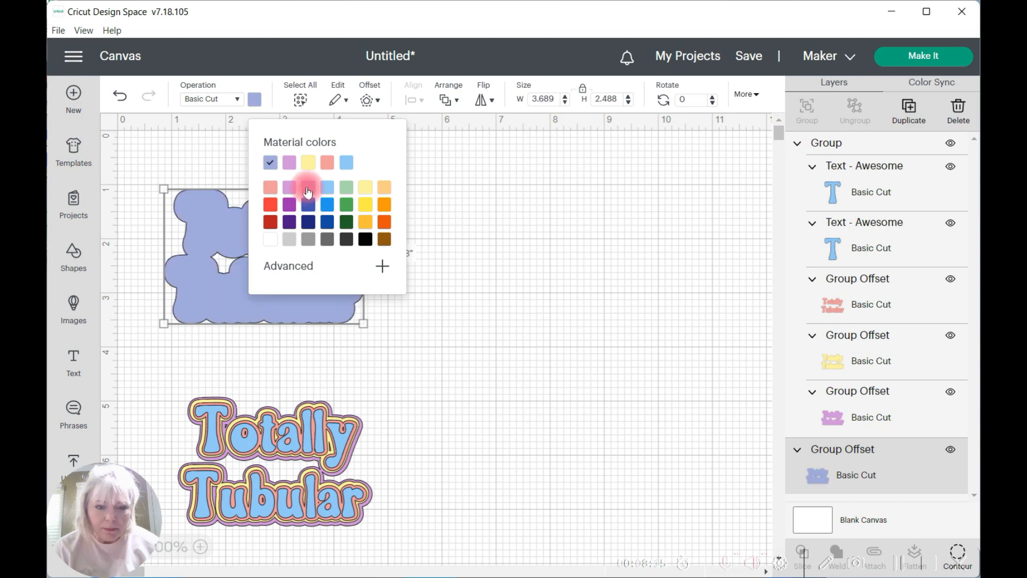
{"action": "left_click", "coordinate": [529, 215]}
{"action": "left_click_drag", "start_coordinate": [302, 422], "coordinate": [294, 222]}
{"action": "left_click", "coordinate": [275, 371]}
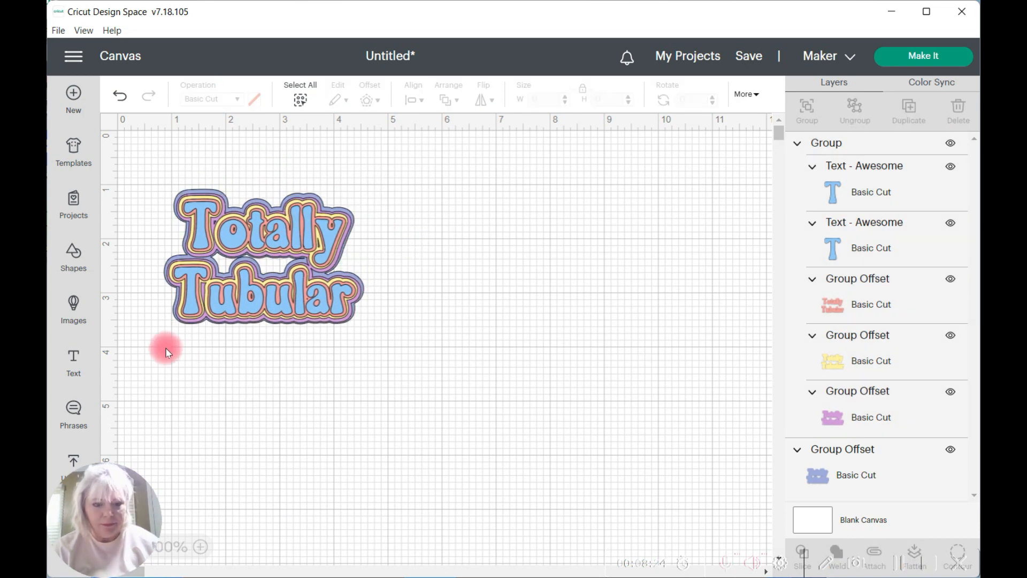
Step: Group the design with its periwinkle offset and flatten all layers into one Print Then Cut image
{"action": "left_click_drag", "start_coordinate": [140, 332], "coordinate": [392, 183]}
{"action": "left_click", "coordinate": [805, 105]}
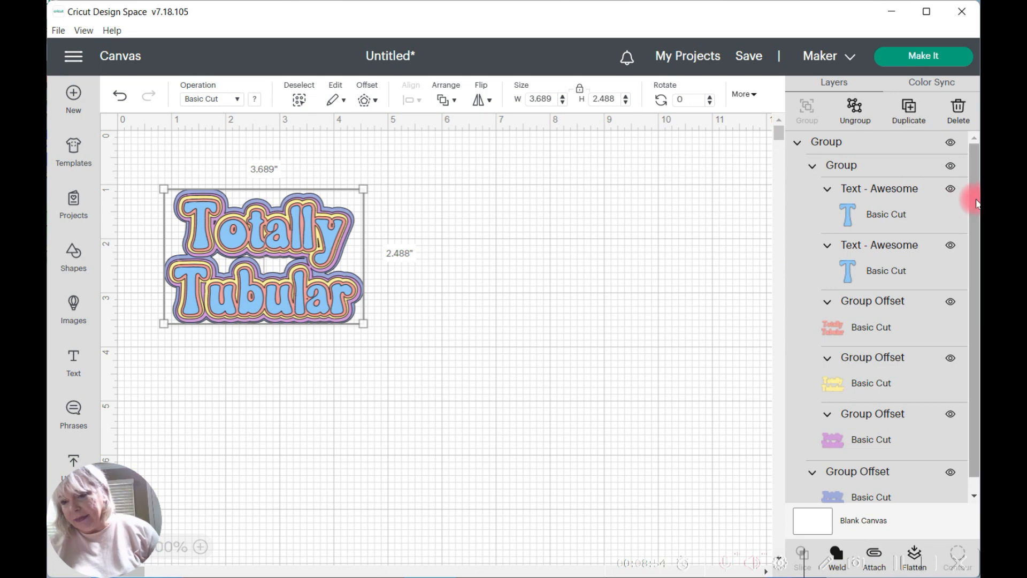
{"action": "scroll", "coordinate": [974, 194], "scroll_direction": "down", "scroll_amount": 1}
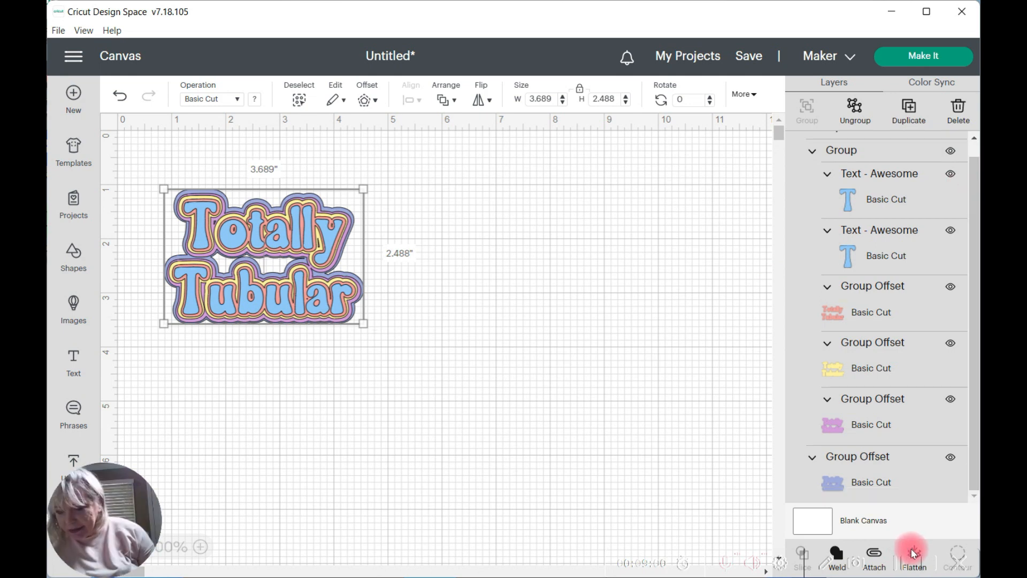
{"action": "left_click", "coordinate": [910, 550]}
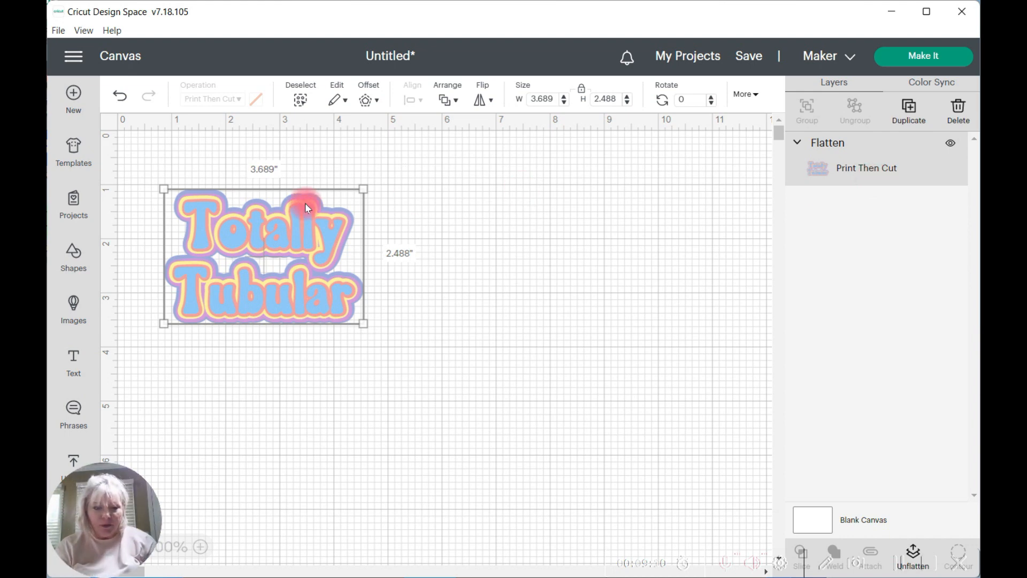
Step: Move the flattened design aside and add a square shape sized 9 in wide by 7 in high, with its proportions unlocked
{"action": "left_click_drag", "start_coordinate": [300, 228], "coordinate": [694, 211]}
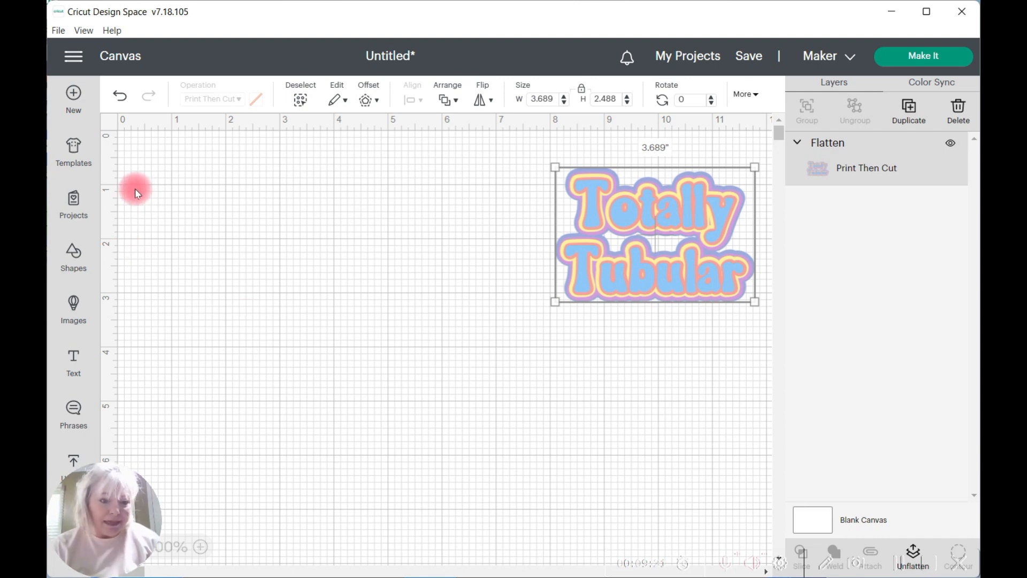
{"action": "left_click", "coordinate": [75, 255]}
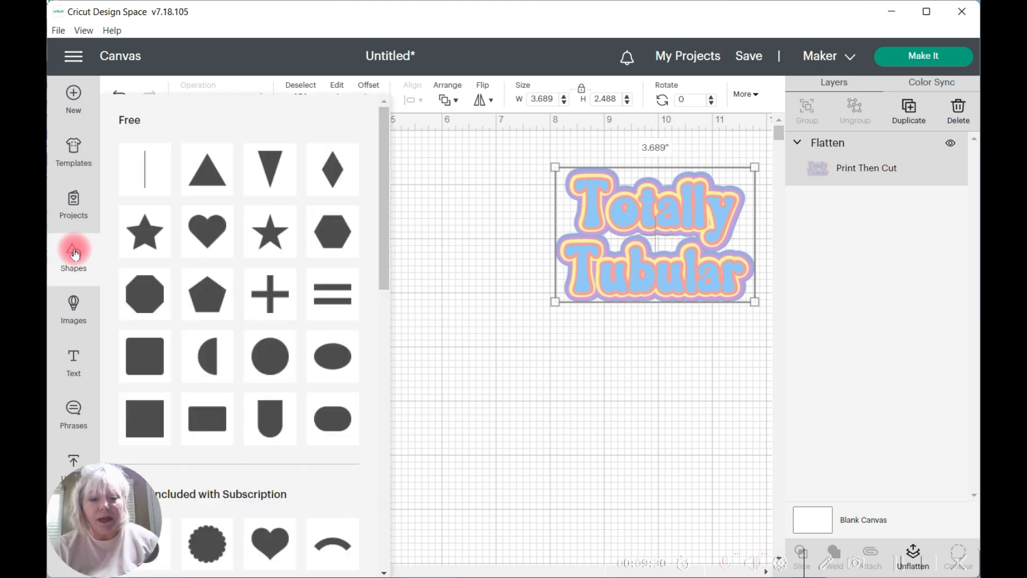
{"action": "left_click", "coordinate": [140, 423]}
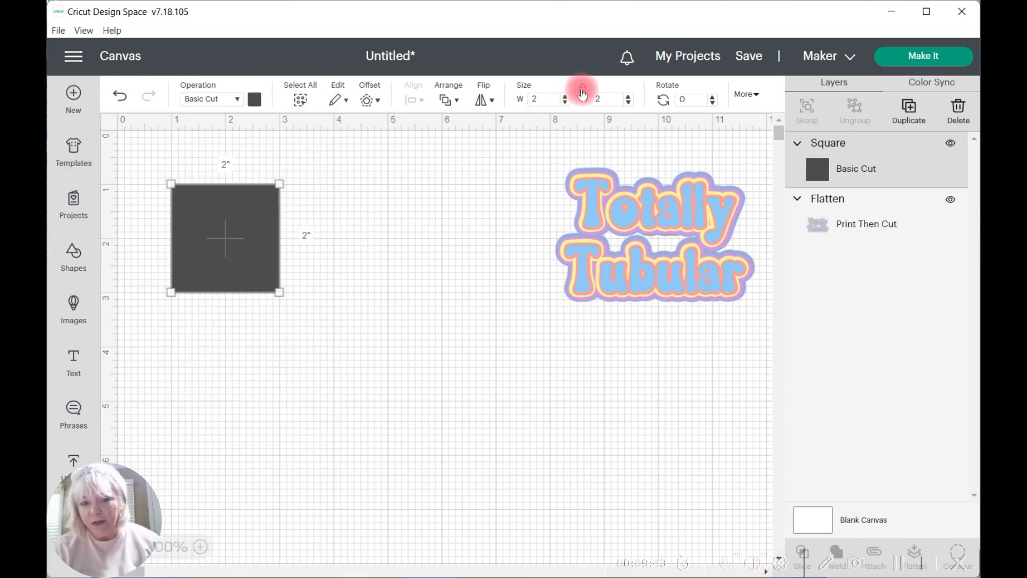
{"action": "left_click", "coordinate": [543, 99]}
{"action": "key", "text": "BackSpace"}
{"action": "type", "text": "9"}
{"action": "key", "text": "Tab"}
{"action": "type", "text": "7"}
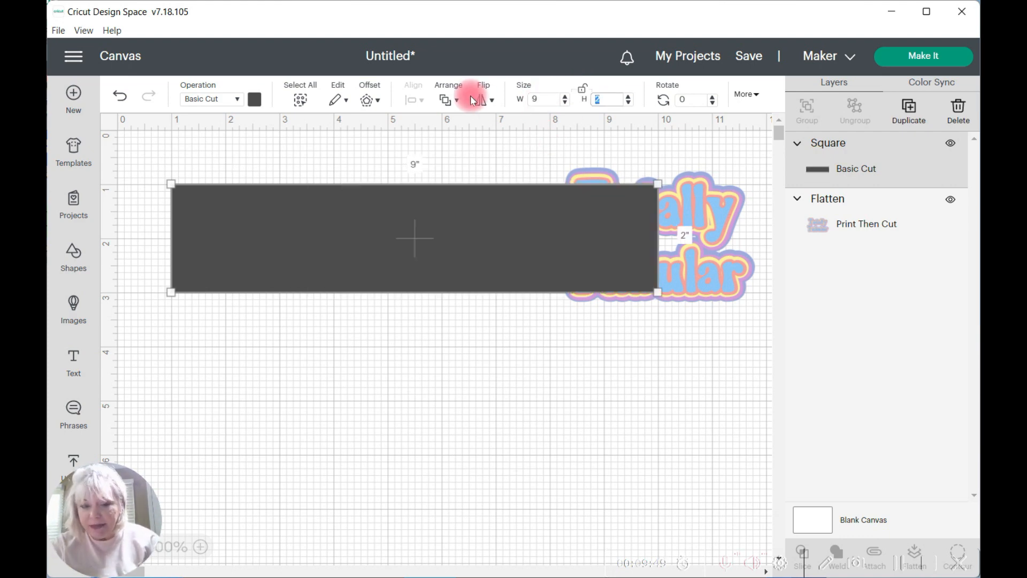
{"action": "left_click", "coordinate": [584, 93]}
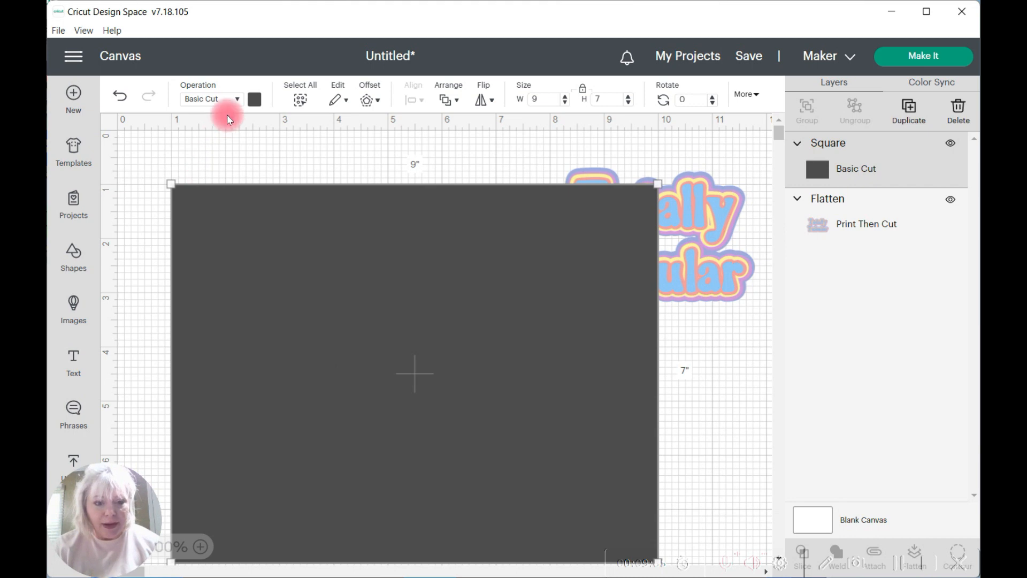
Step: Change the 9 x 7 in rectangle's operation to Guide and move it to the canvas's upper-left corner
{"action": "left_click", "coordinate": [238, 101]}
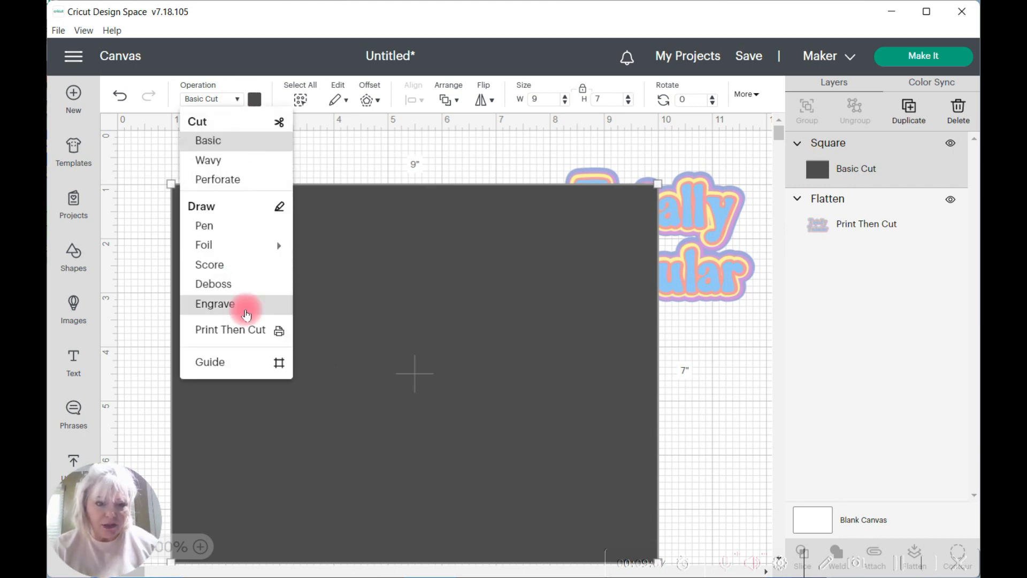
{"action": "left_click", "coordinate": [212, 364]}
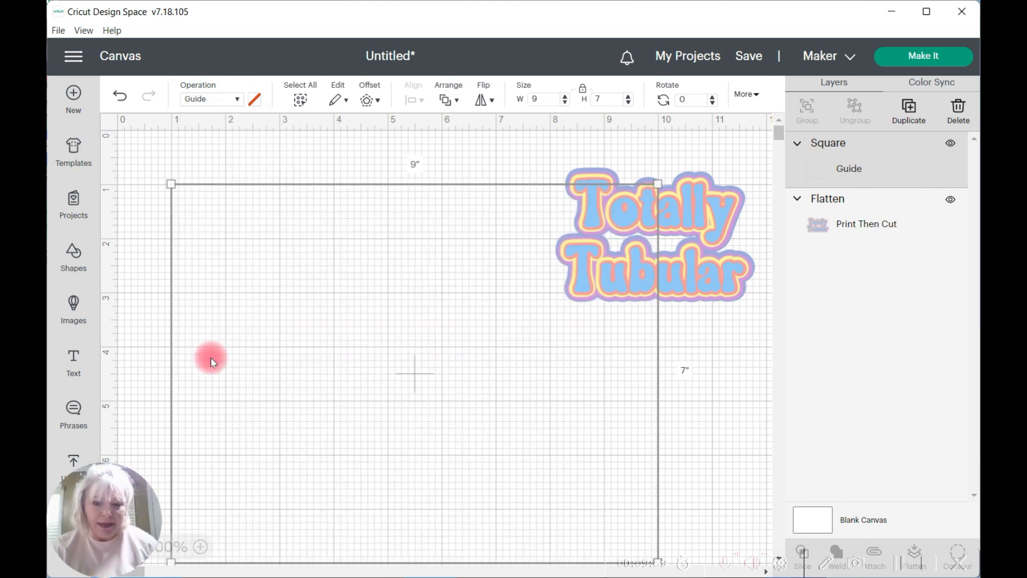
{"action": "left_click_drag", "start_coordinate": [212, 300], "coordinate": [167, 258]}
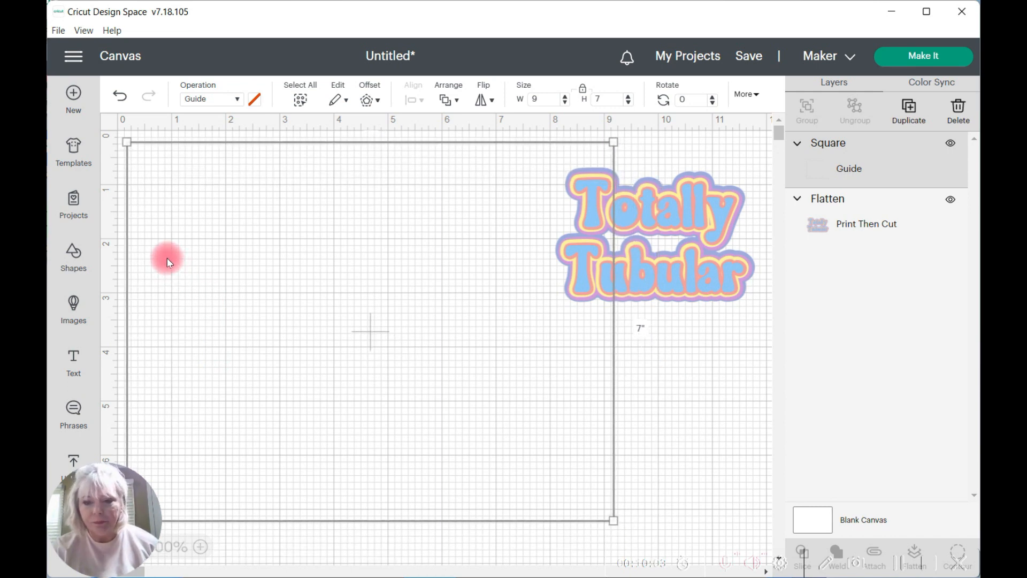
Step: Move the flattened design onto the guide area and enlarge it to about 7.11 x 4.8 in, shifting the guide out of the way
{"action": "left_click", "coordinate": [672, 276]}
{"action": "left_click_drag", "start_coordinate": [671, 276], "coordinate": [362, 328]}
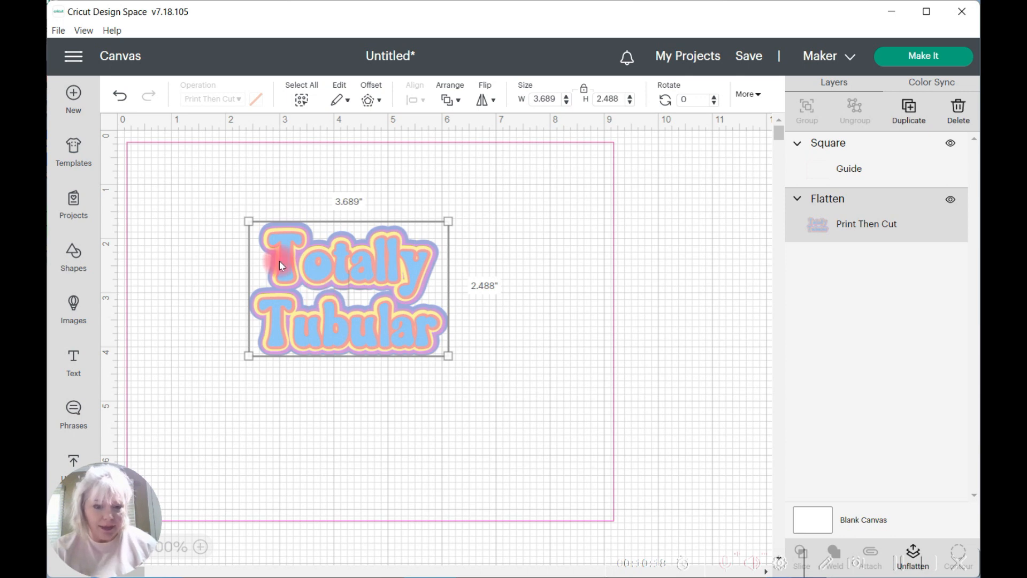
{"action": "left_click_drag", "start_coordinate": [247, 221], "coordinate": [158, 161]}
{"action": "left_click_drag", "start_coordinate": [326, 229], "coordinate": [596, 224]}
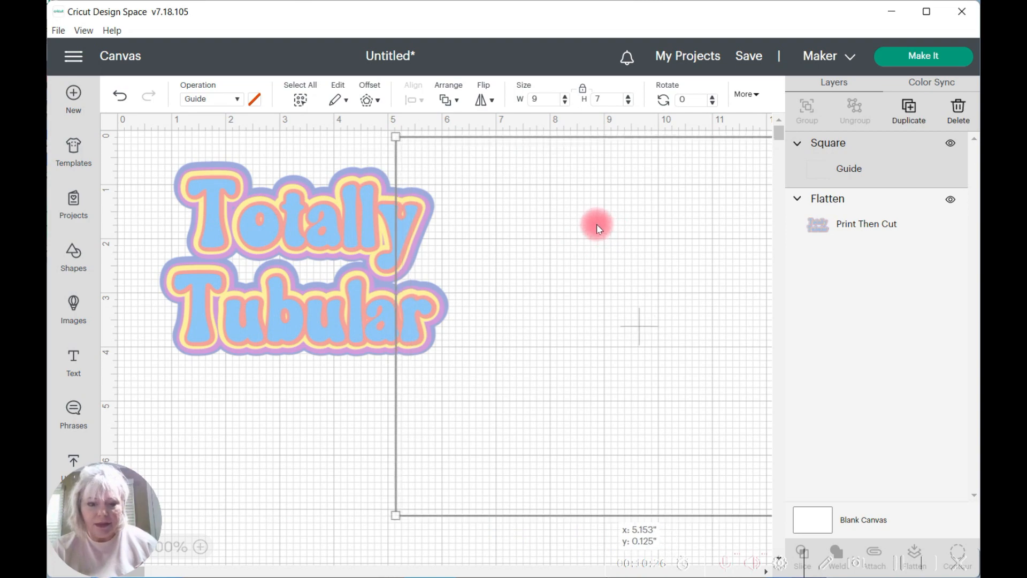
{"action": "left_click", "coordinate": [315, 230]}
{"action": "left_click_drag", "start_coordinate": [447, 355], "coordinate": [508, 418]}
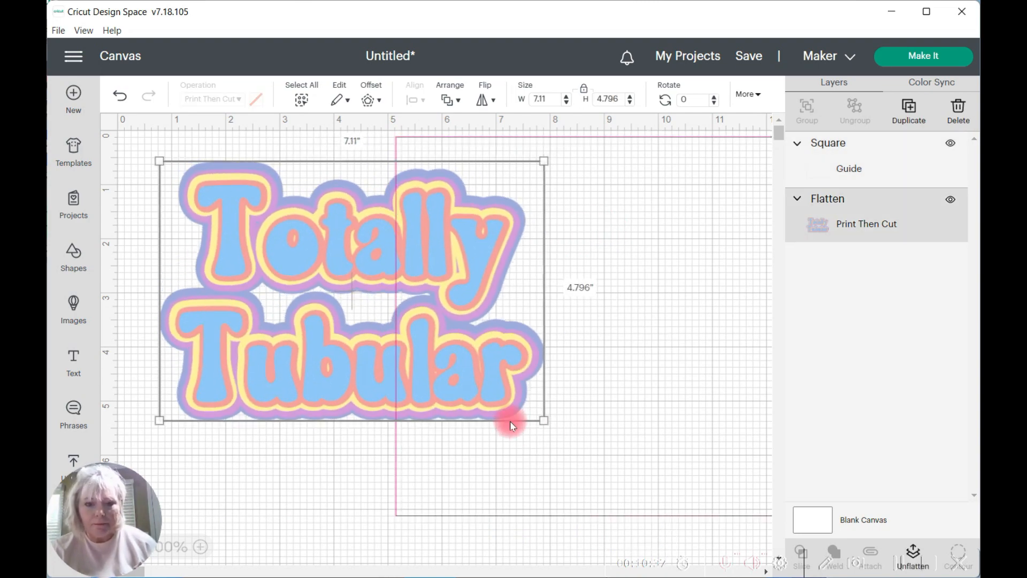
Step: Return the guide rectangle to the canvas's upper-left corner and place the enlarged design inside it
{"action": "left_click_drag", "start_coordinate": [291, 222], "coordinate": [572, 241]}
{"action": "left_click_drag", "start_coordinate": [466, 161], "coordinate": [196, 166]}
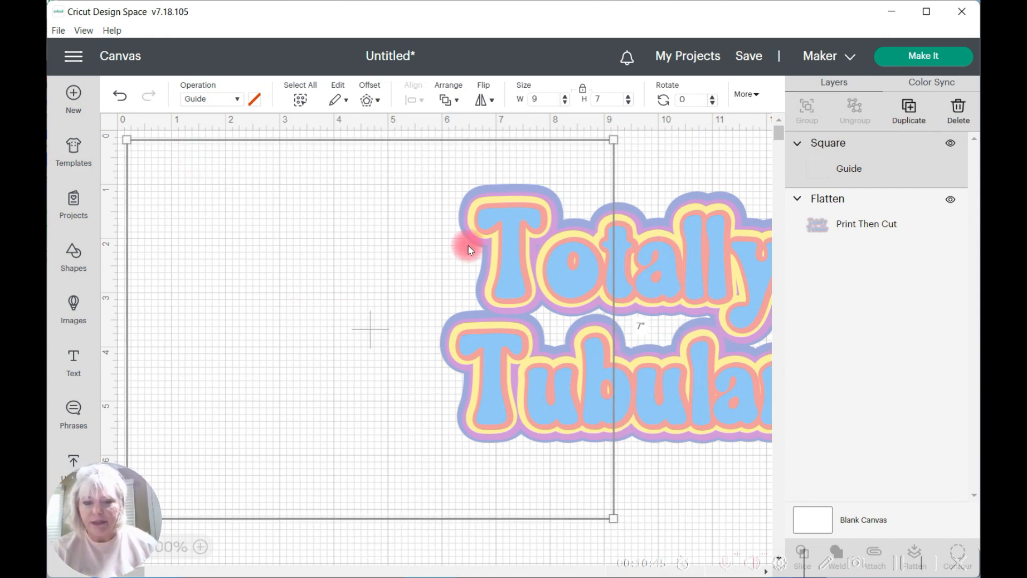
{"action": "left_click_drag", "start_coordinate": [705, 271], "coordinate": [432, 291]}
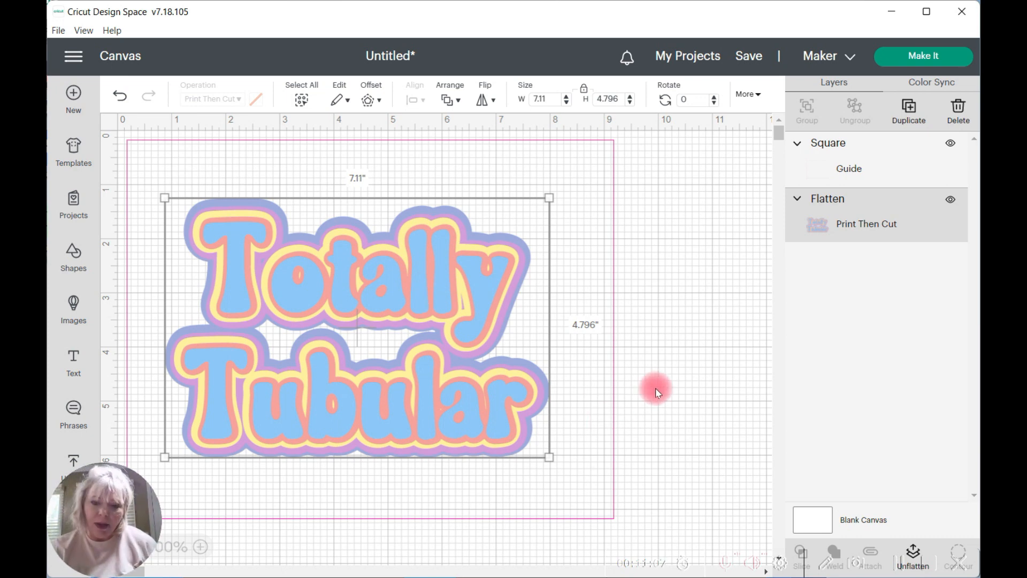
{"action": "left_click", "coordinate": [684, 323]}
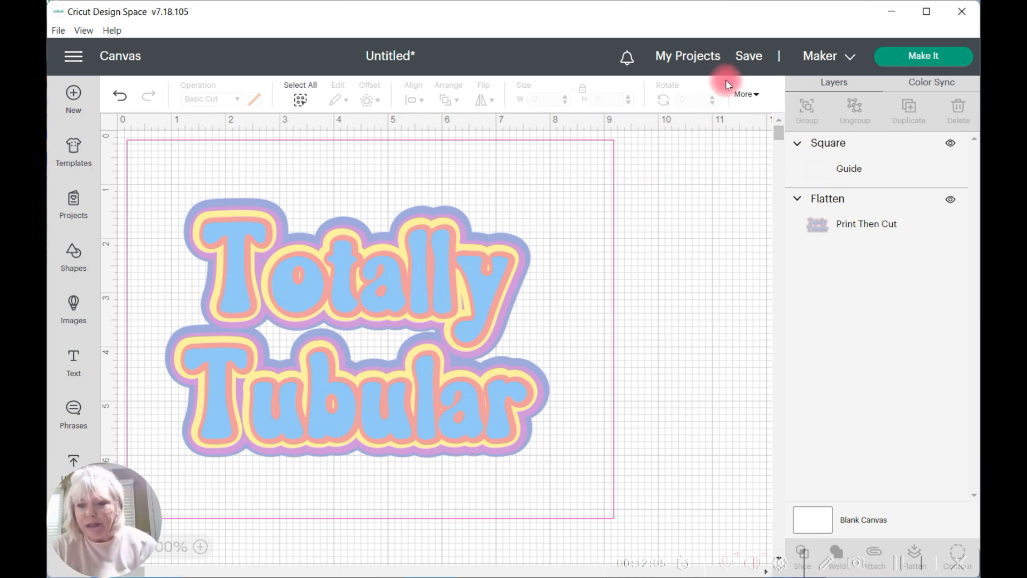
Step: Start saving the project and title it "totally tubular"
{"action": "left_click", "coordinate": [748, 60]}
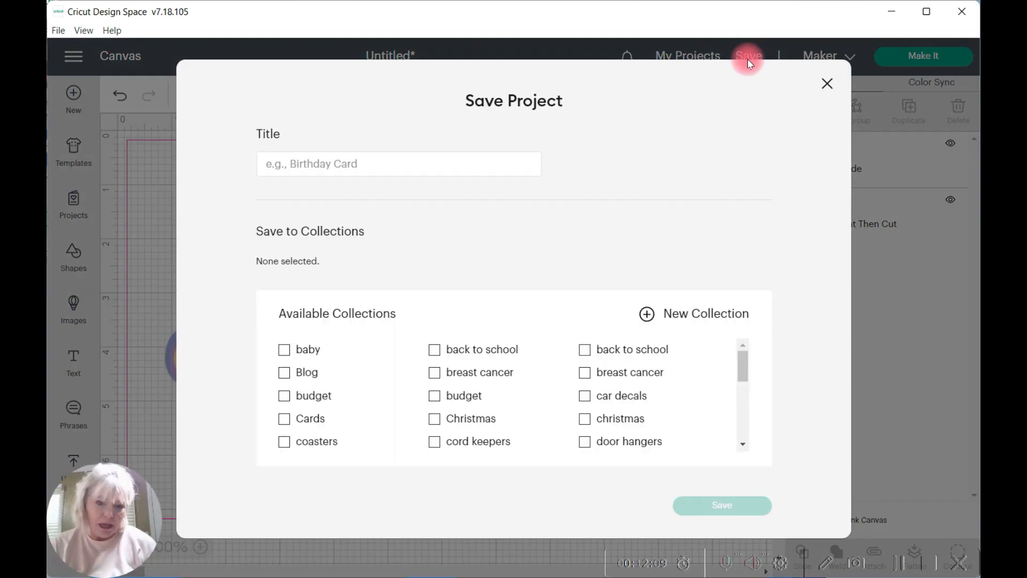
{"action": "left_click", "coordinate": [300, 168]}
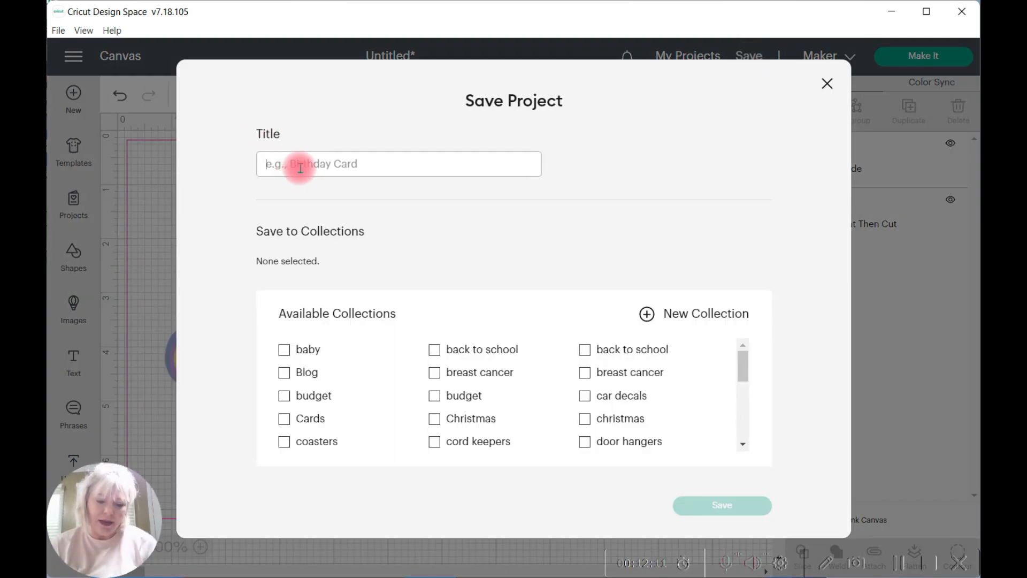
{"action": "type", "text": "totally tubular"}
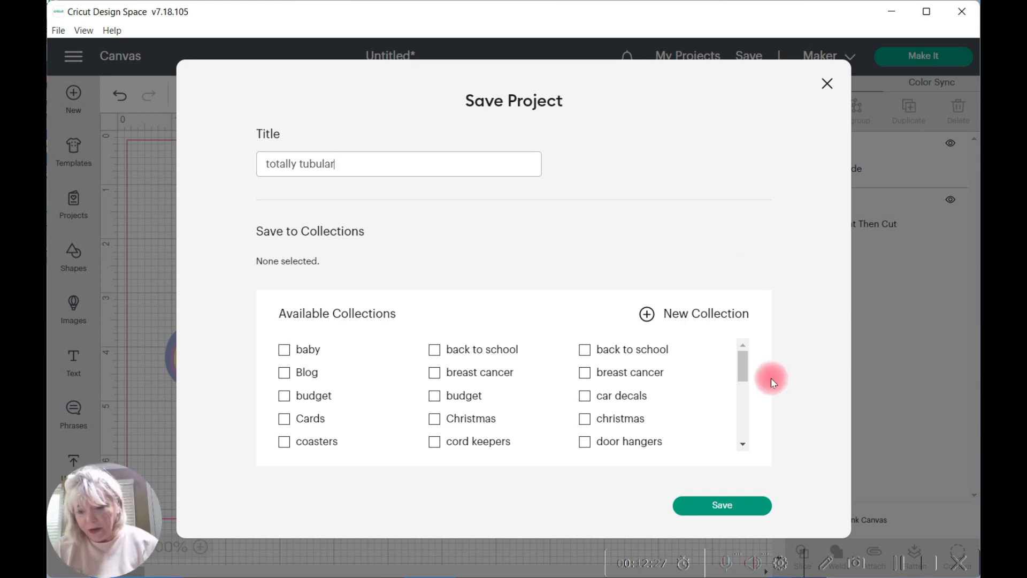
Step: Assign the project to the "t shirts" and "sublimation" collections and save it
{"action": "left_click_drag", "start_coordinate": [744, 362], "coordinate": [736, 428]}
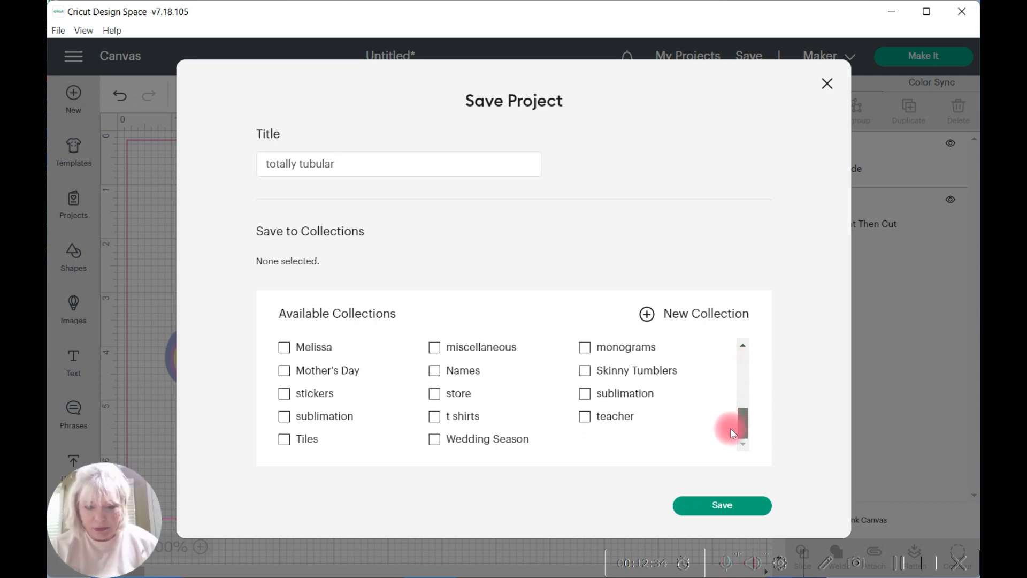
{"action": "left_click", "coordinate": [434, 415]}
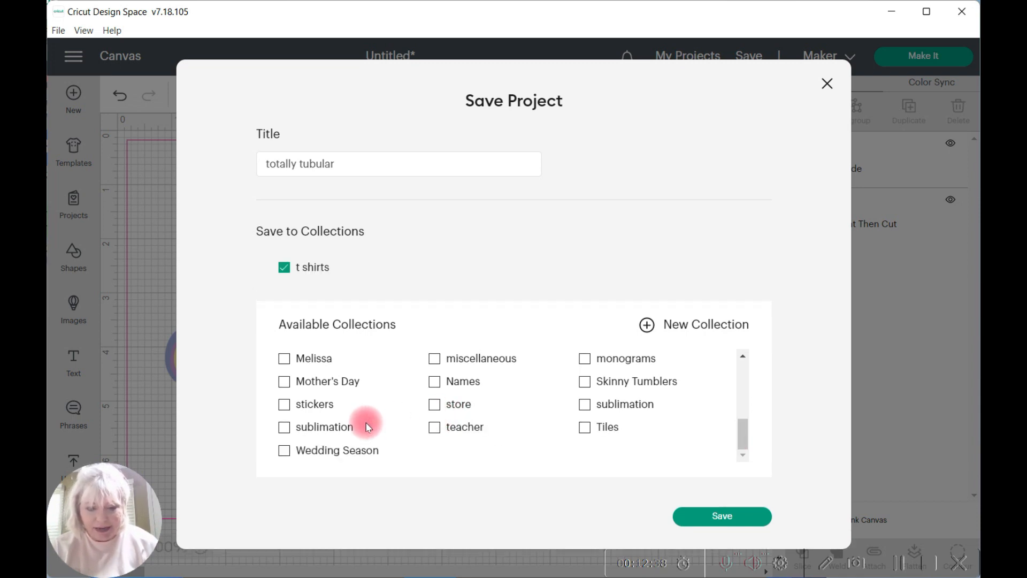
{"action": "left_click", "coordinate": [284, 427]}
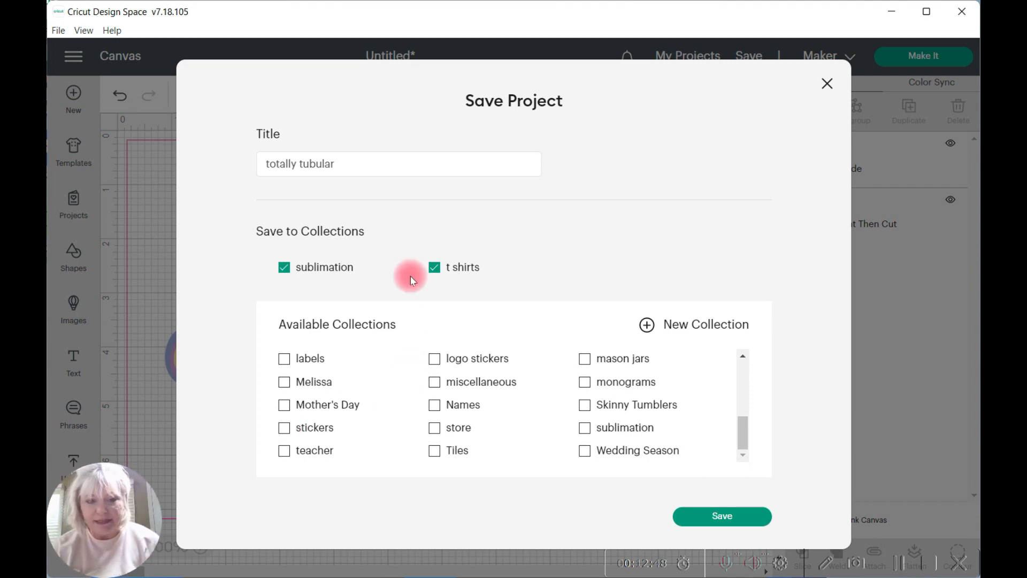
{"action": "left_click", "coordinate": [717, 515]}
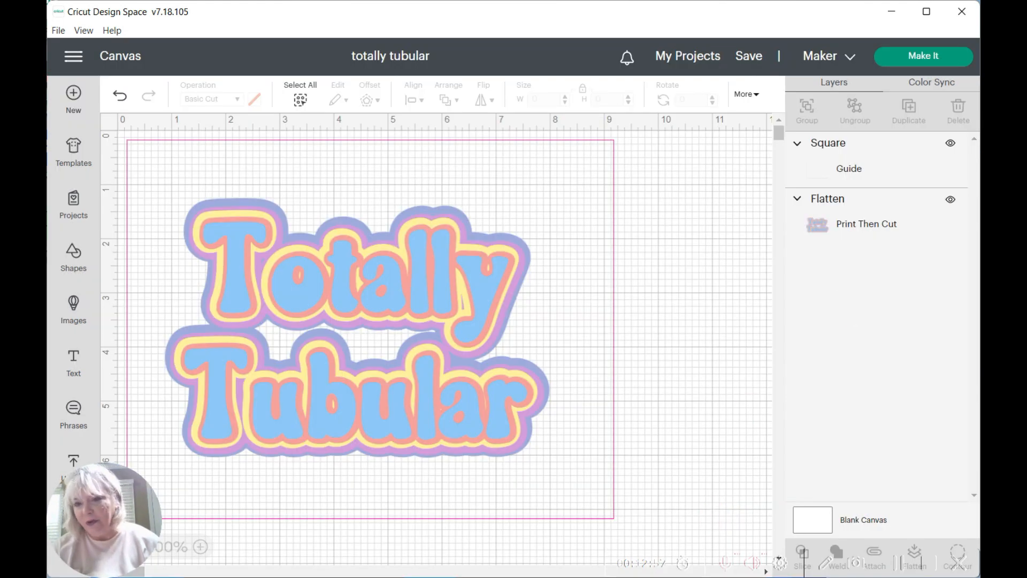
Step: Send the design to the mat preview and turn on Mirror for the Print Then Cut mat
{"action": "left_click", "coordinate": [923, 56]}
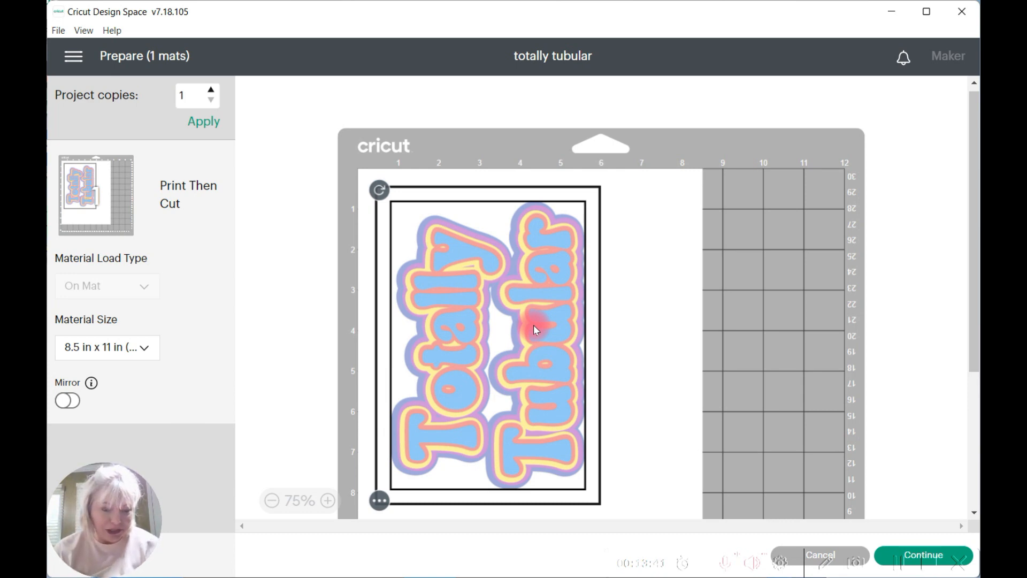
{"action": "left_click", "coordinate": [64, 402]}
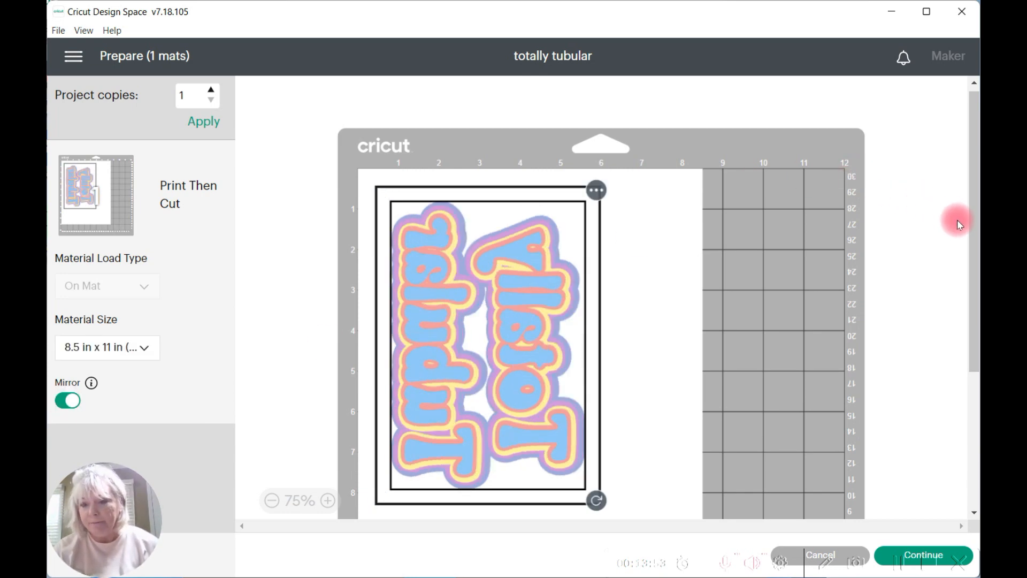
{"action": "left_click_drag", "start_coordinate": [971, 233], "coordinate": [962, 310]}
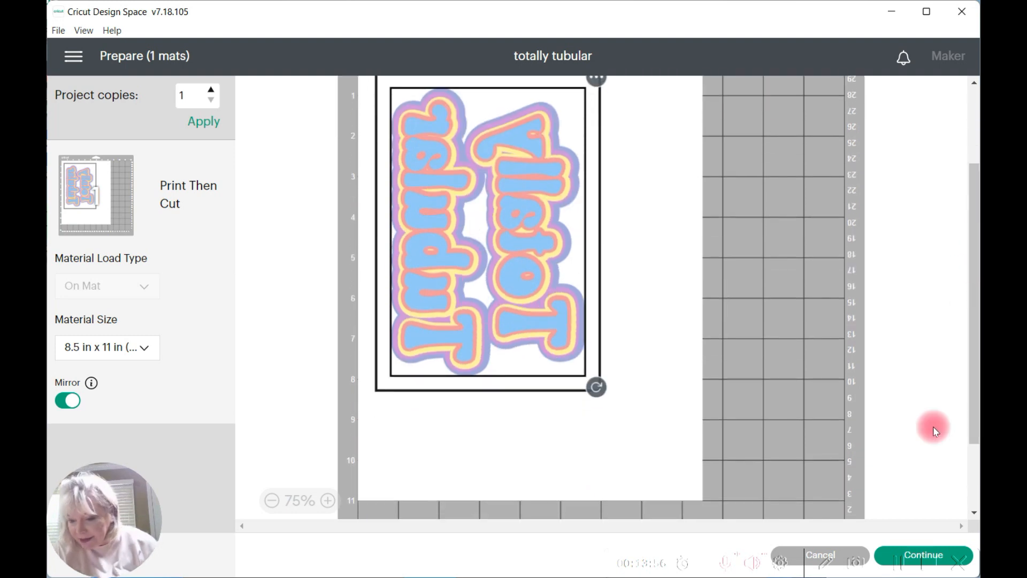
Step: Continue to the make stage and print one copy on the ET-2760 Series printer with Add Bleed on
{"action": "left_click", "coordinate": [907, 547]}
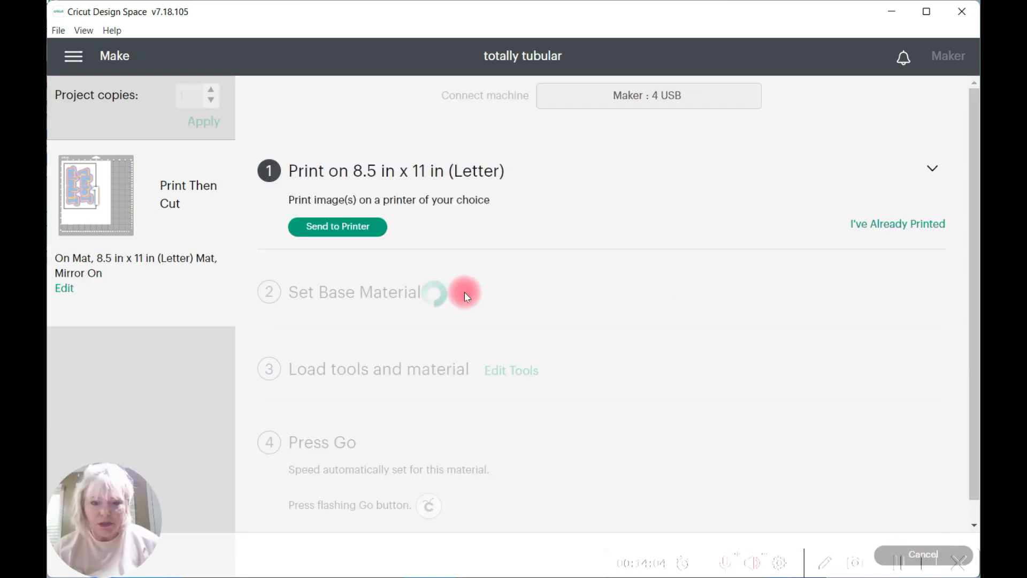
{"action": "left_click", "coordinate": [351, 230]}
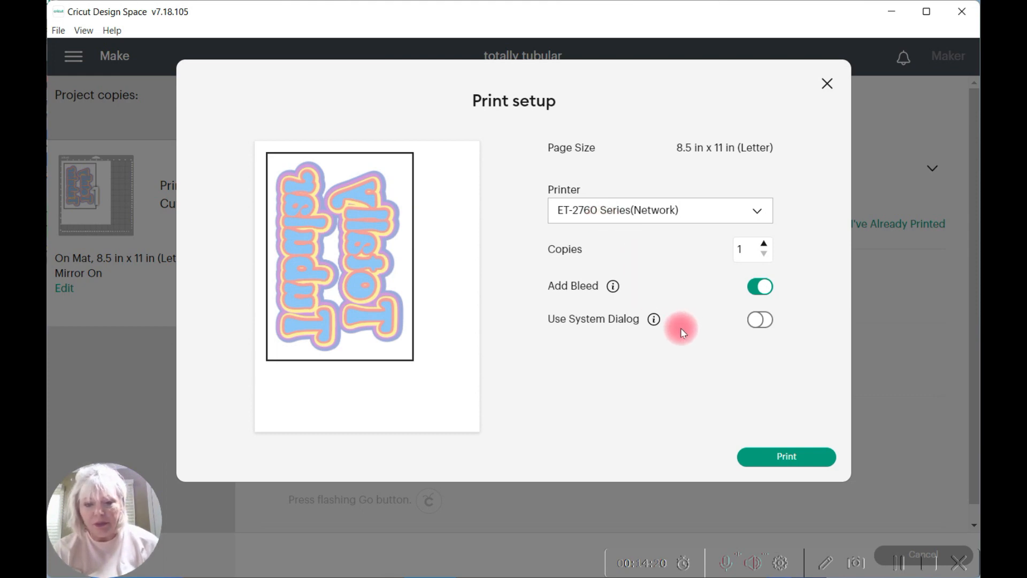
{"action": "left_click", "coordinate": [788, 460]}
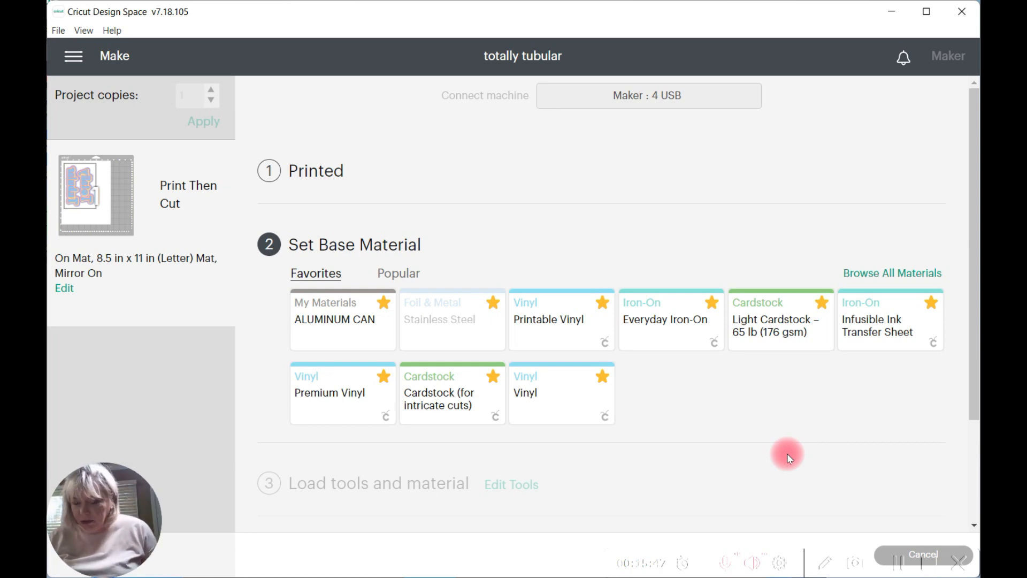
Step: Set the base material to Infusible Ink Transfer Sheet with More pressure
{"action": "left_click", "coordinate": [866, 329]}
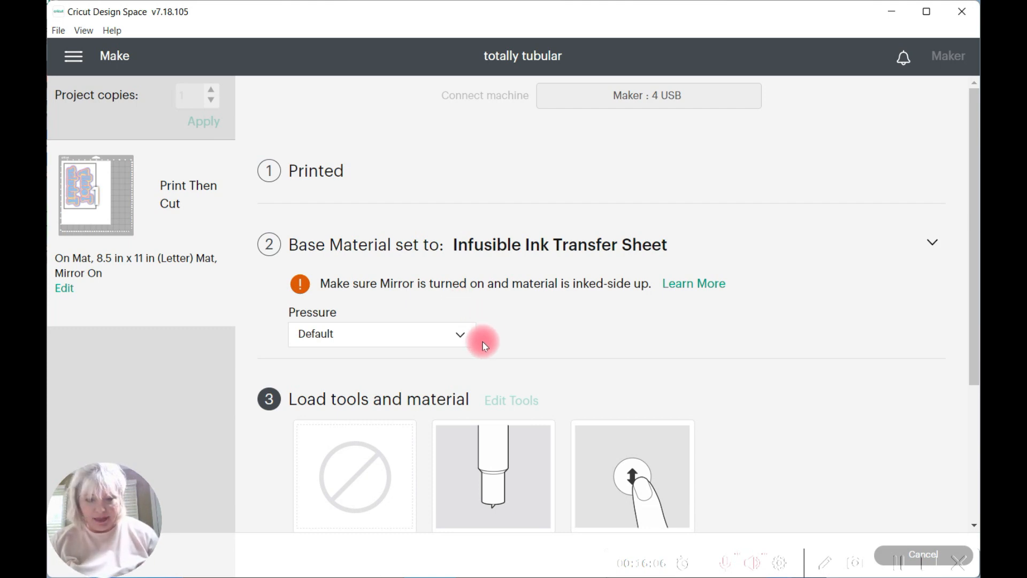
{"action": "left_click", "coordinate": [459, 338]}
{"action": "left_click", "coordinate": [319, 362]}
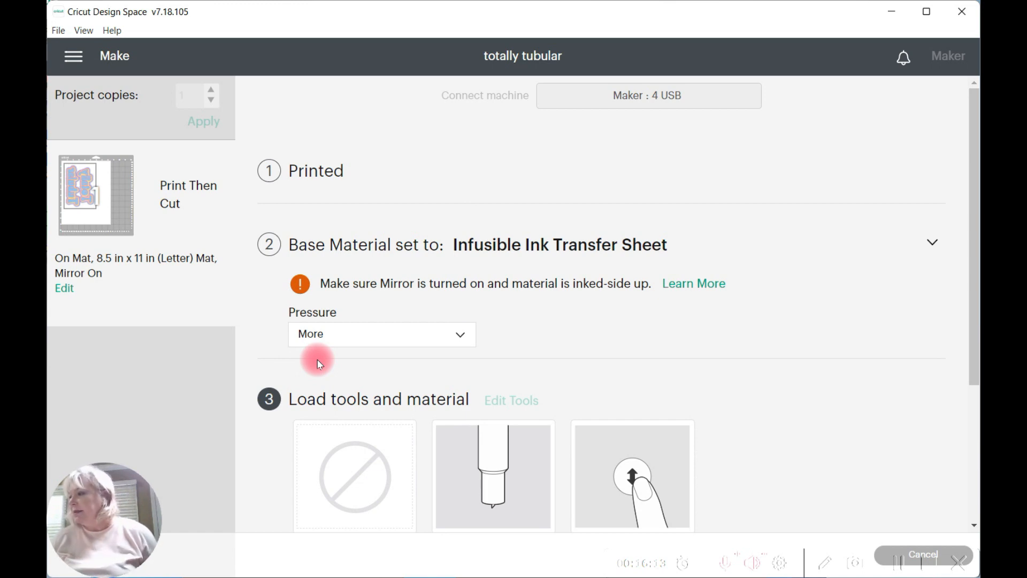